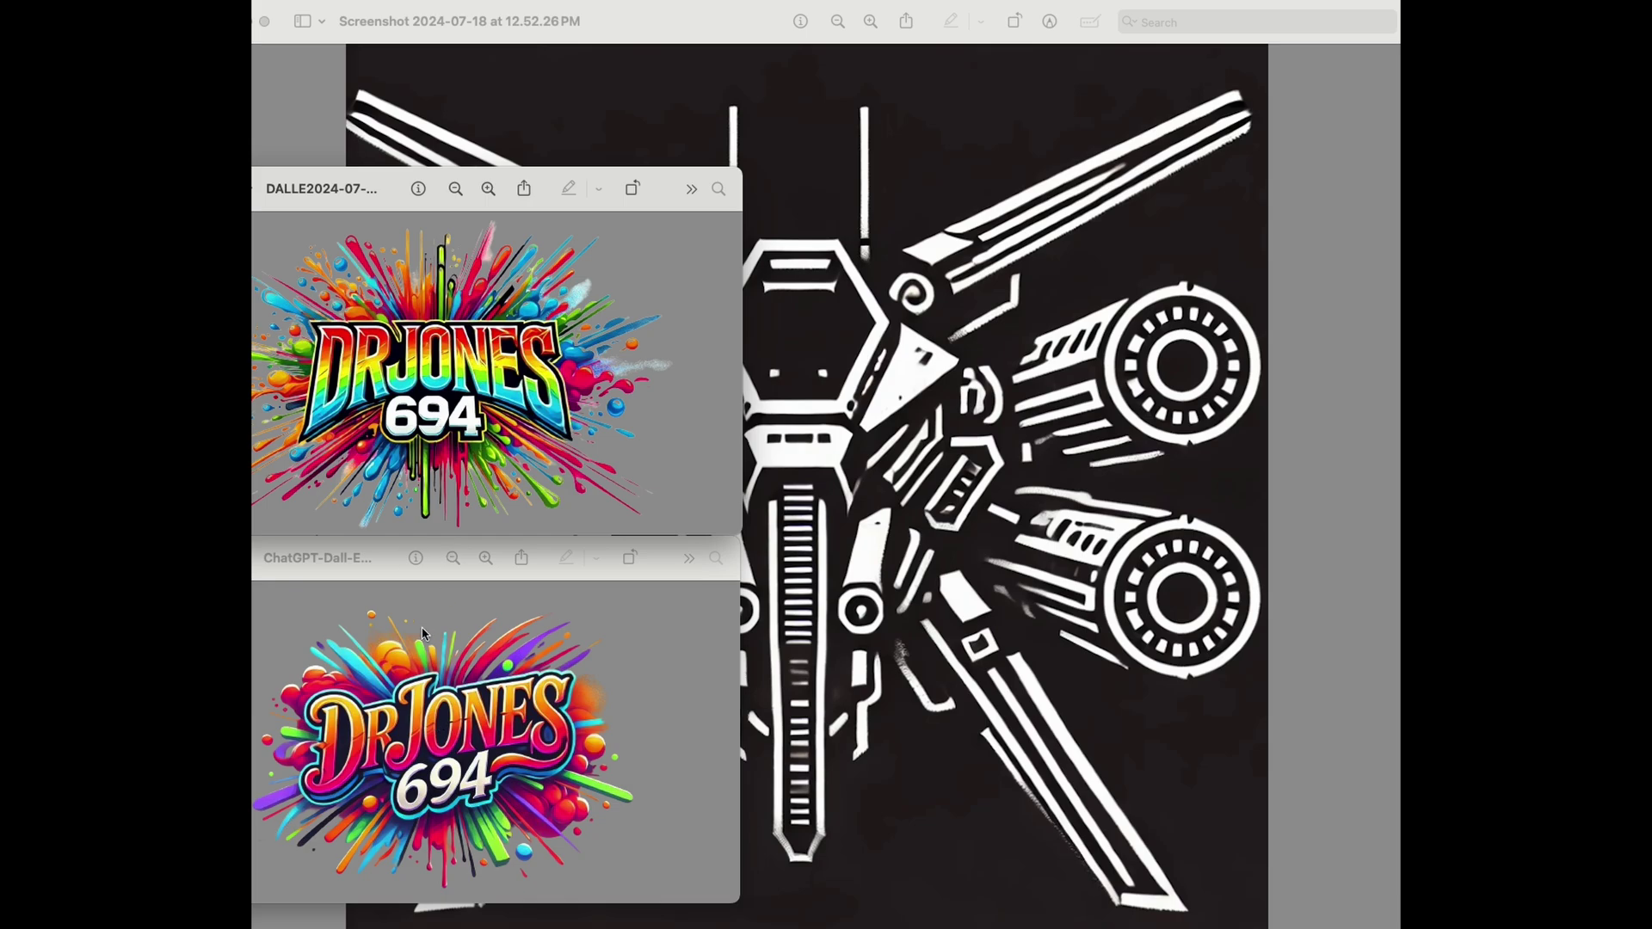
# Compare the robot screenshot and DrJones logo windows in Preview, then nudge the screenshot window right
pyautogui.click(981, 515)
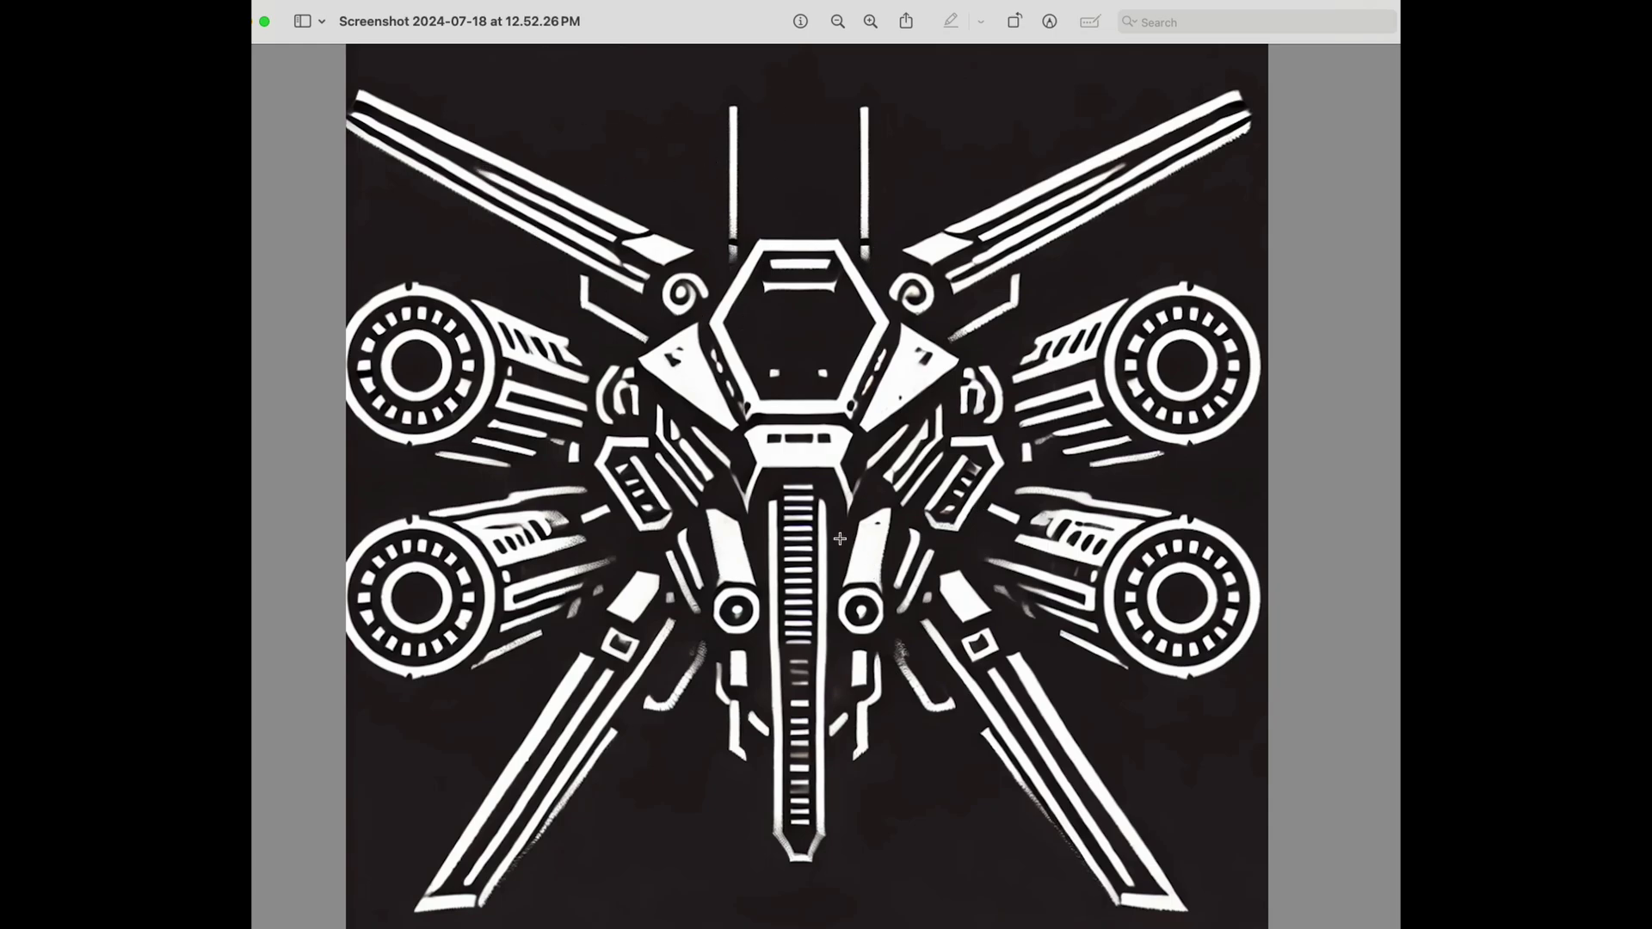
pyautogui.press('super+grave')
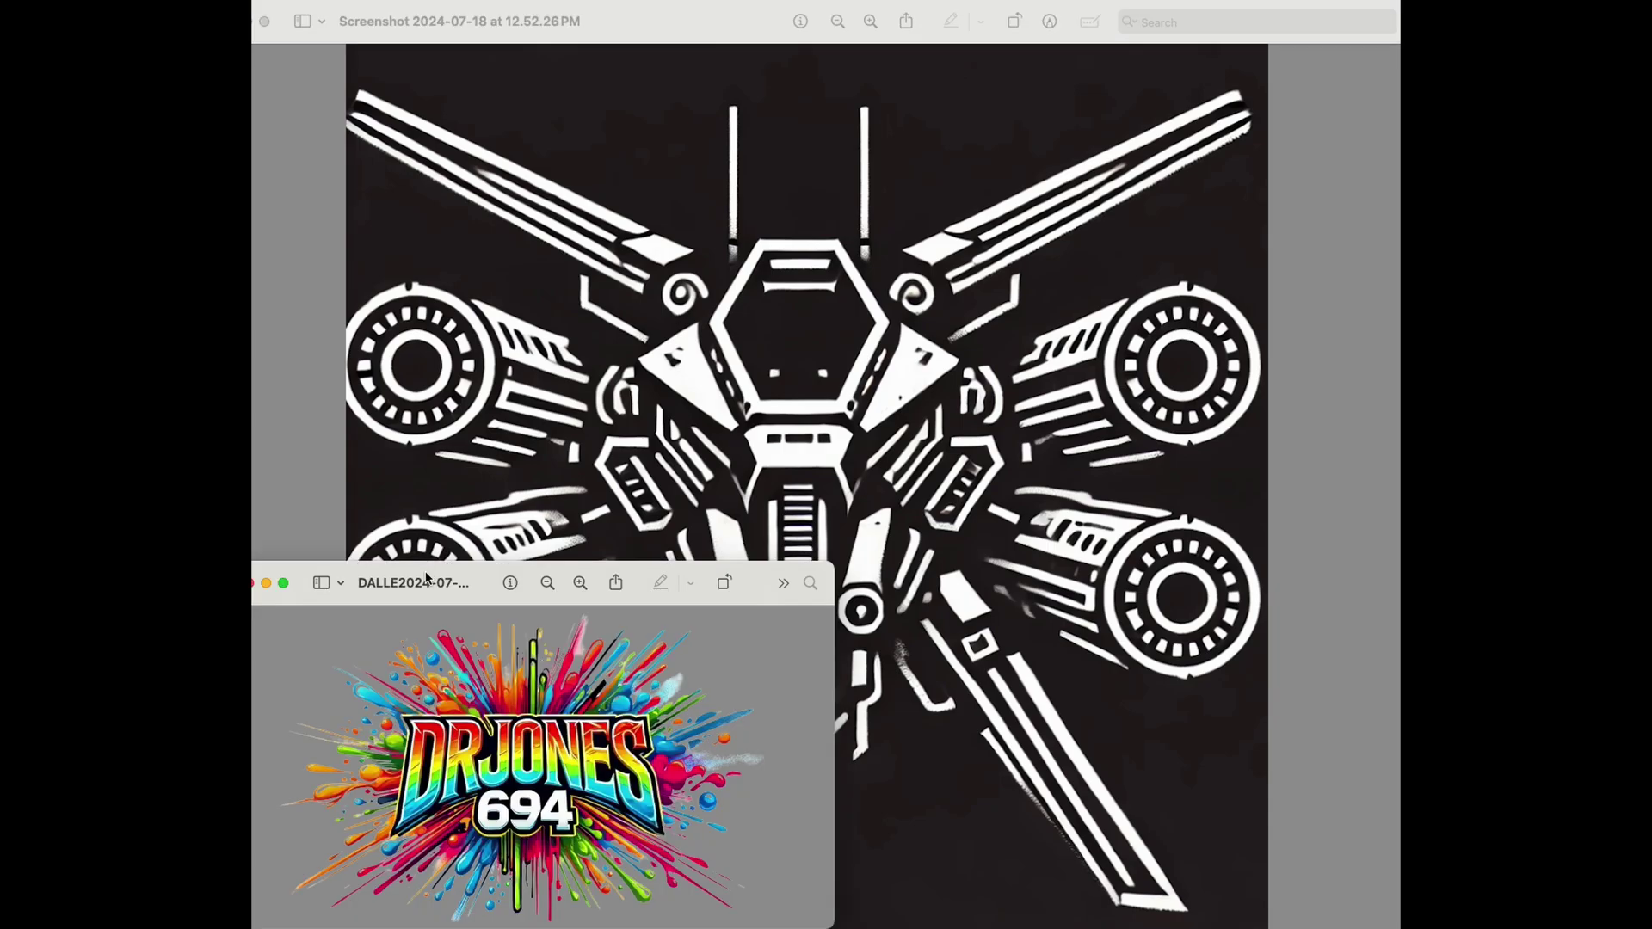
pyautogui.moveTo(860, 581); pyautogui.dragTo(858, 426)
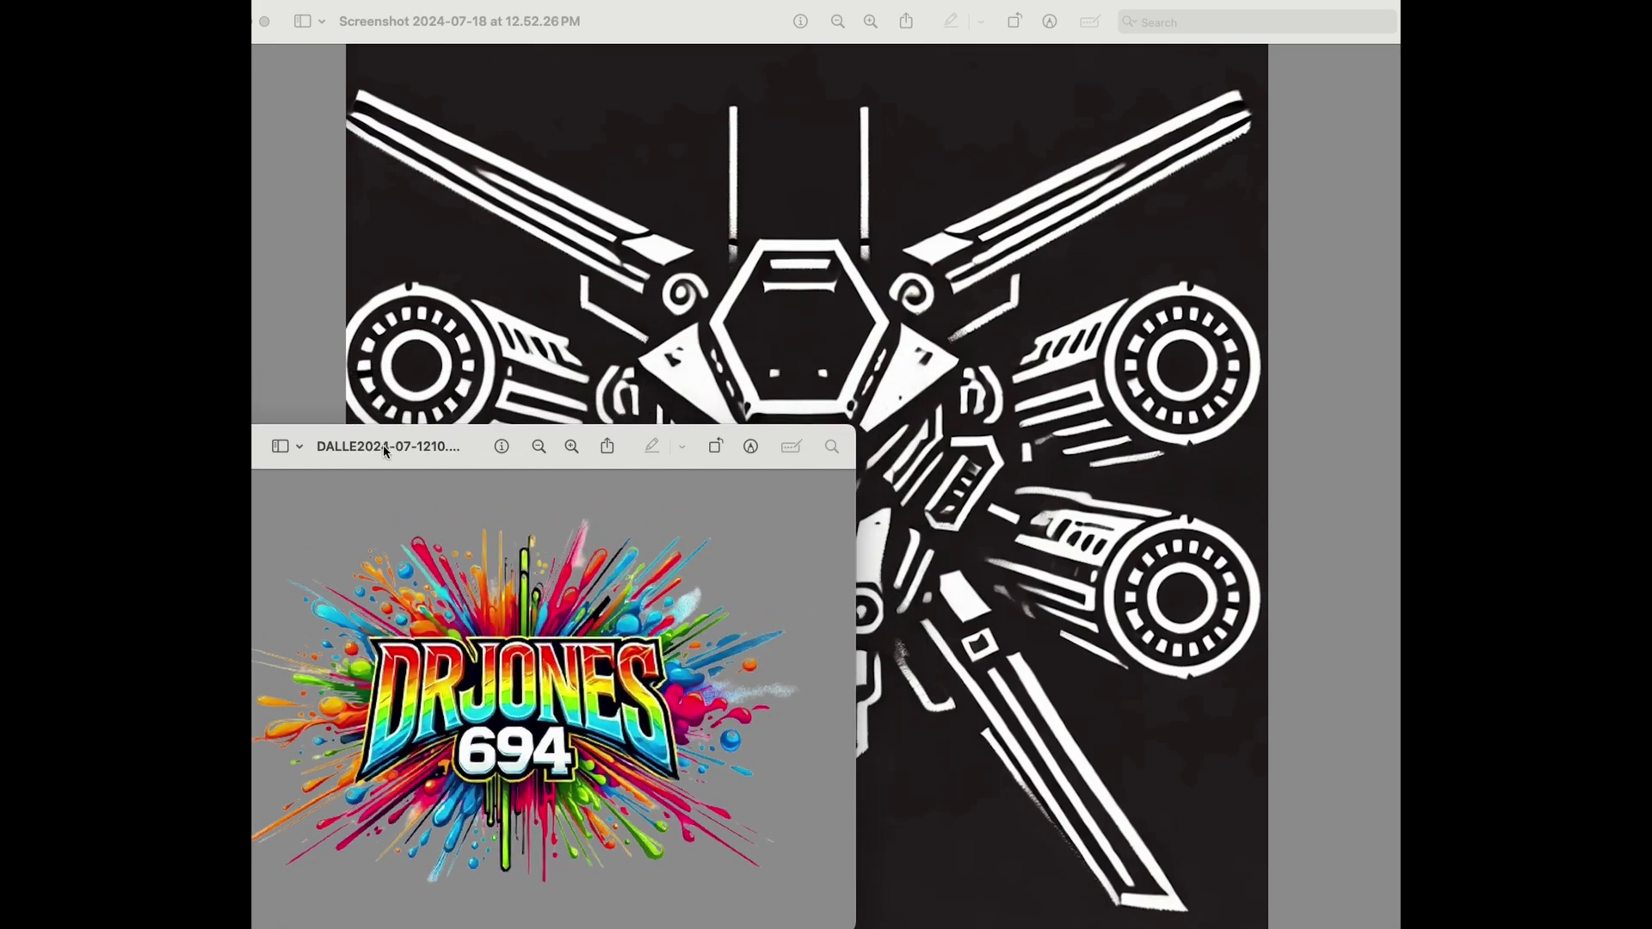
pyautogui.moveTo(388, 450)
pyautogui.click(333, 412)
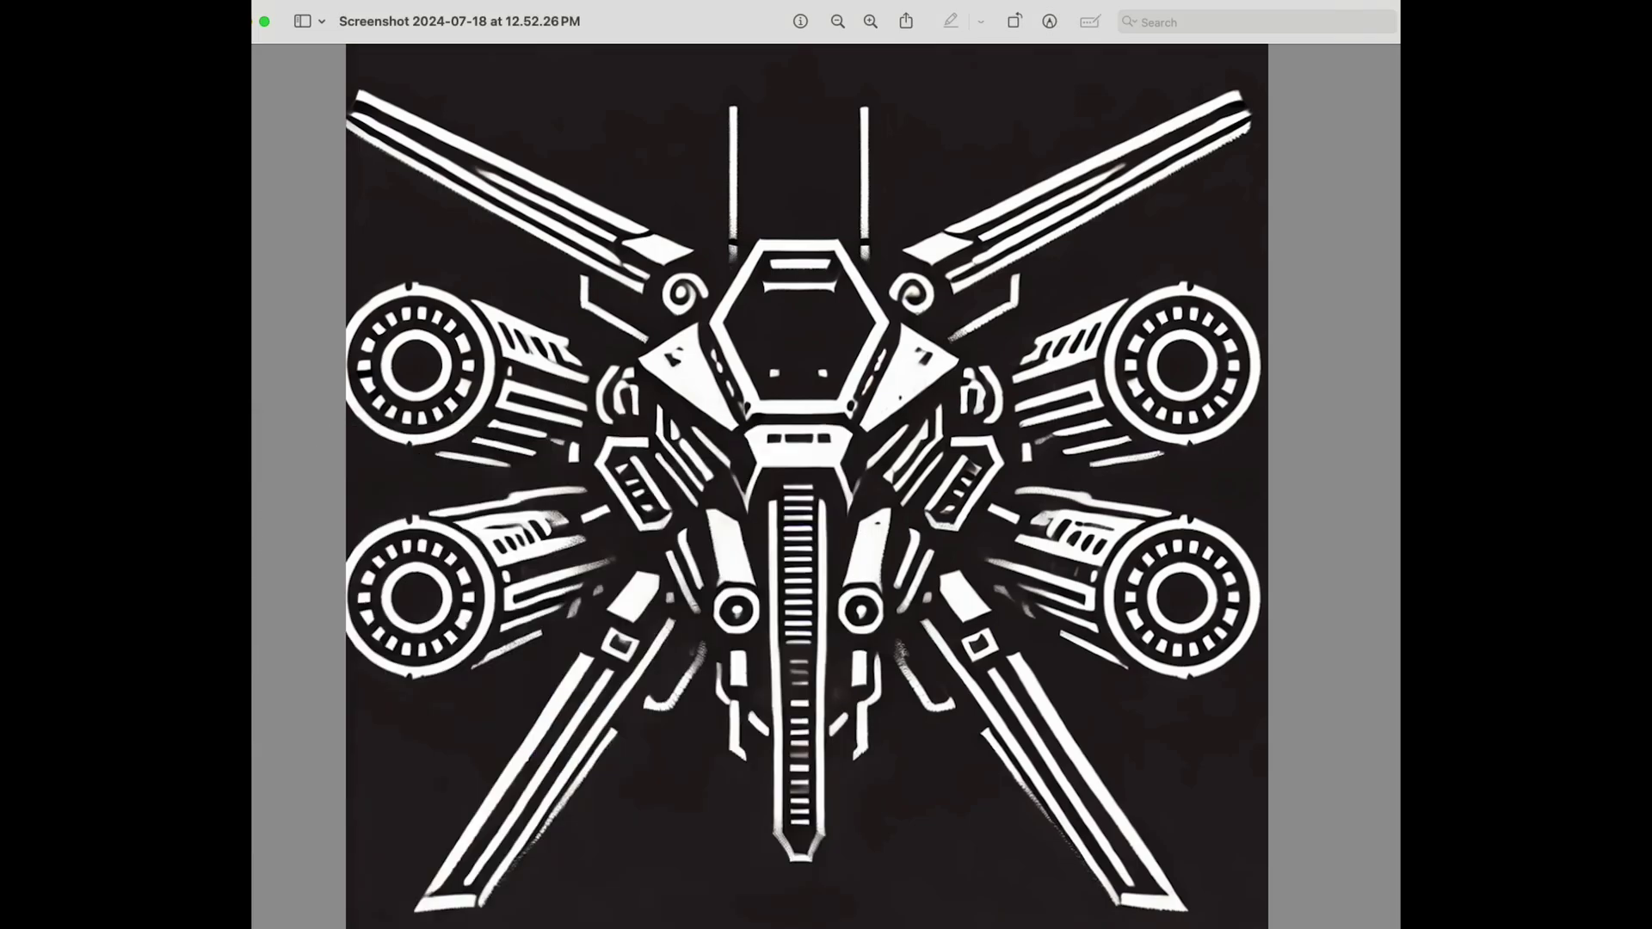
pyautogui.press('super+grave')
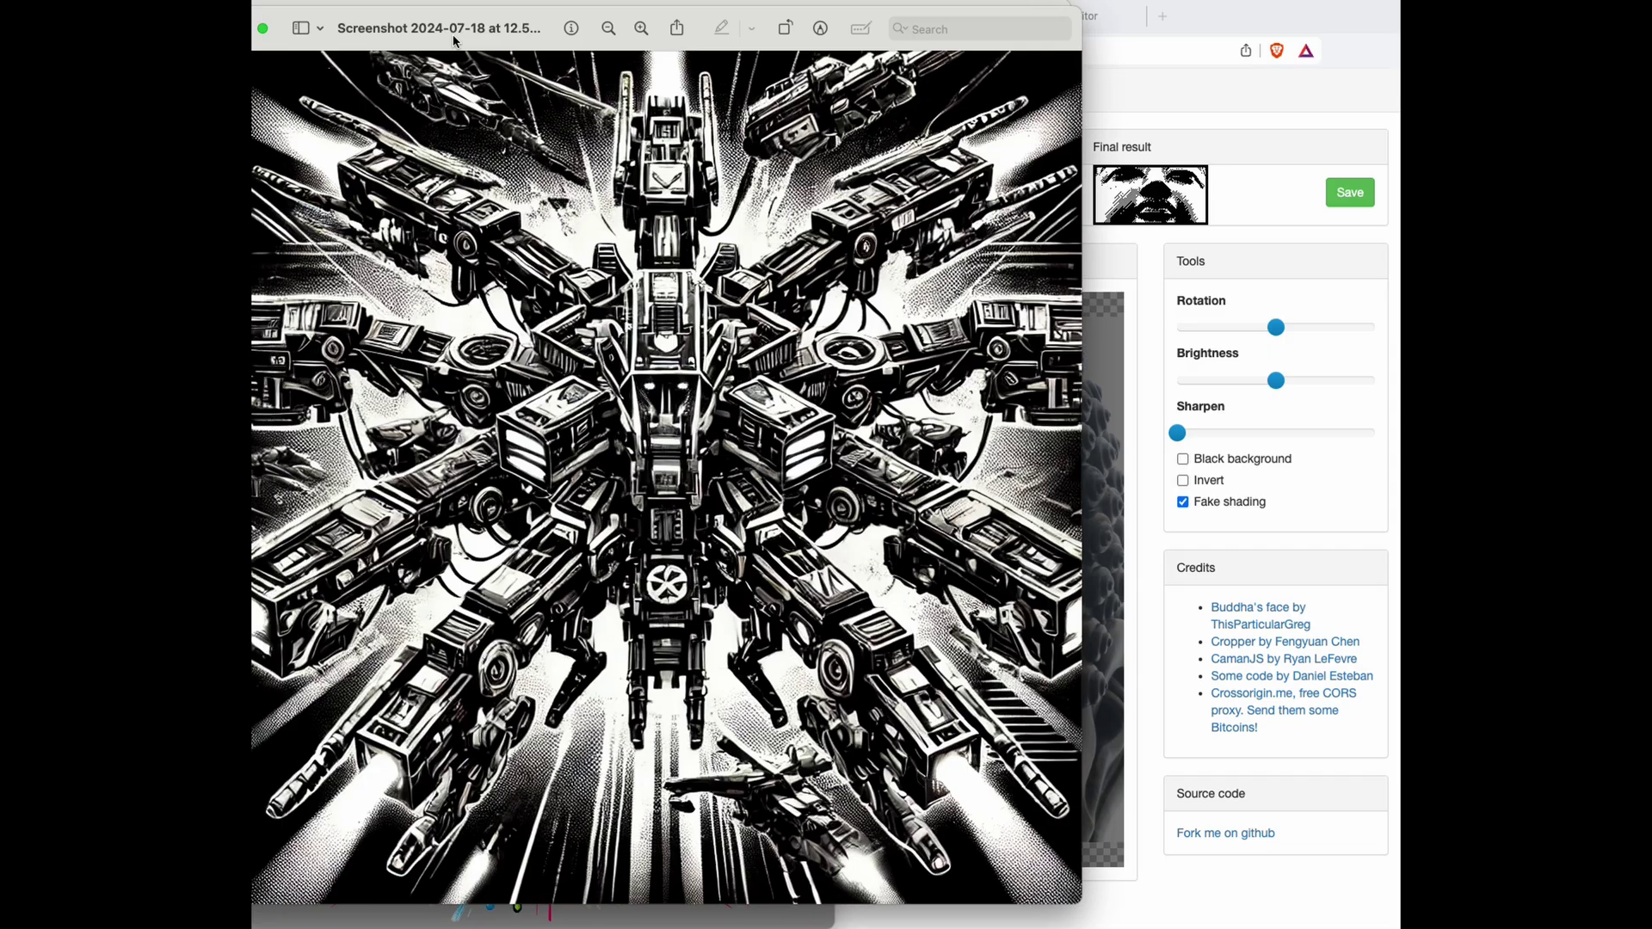
pyautogui.moveTo(455, 41); pyautogui.dragTo(439, 40)
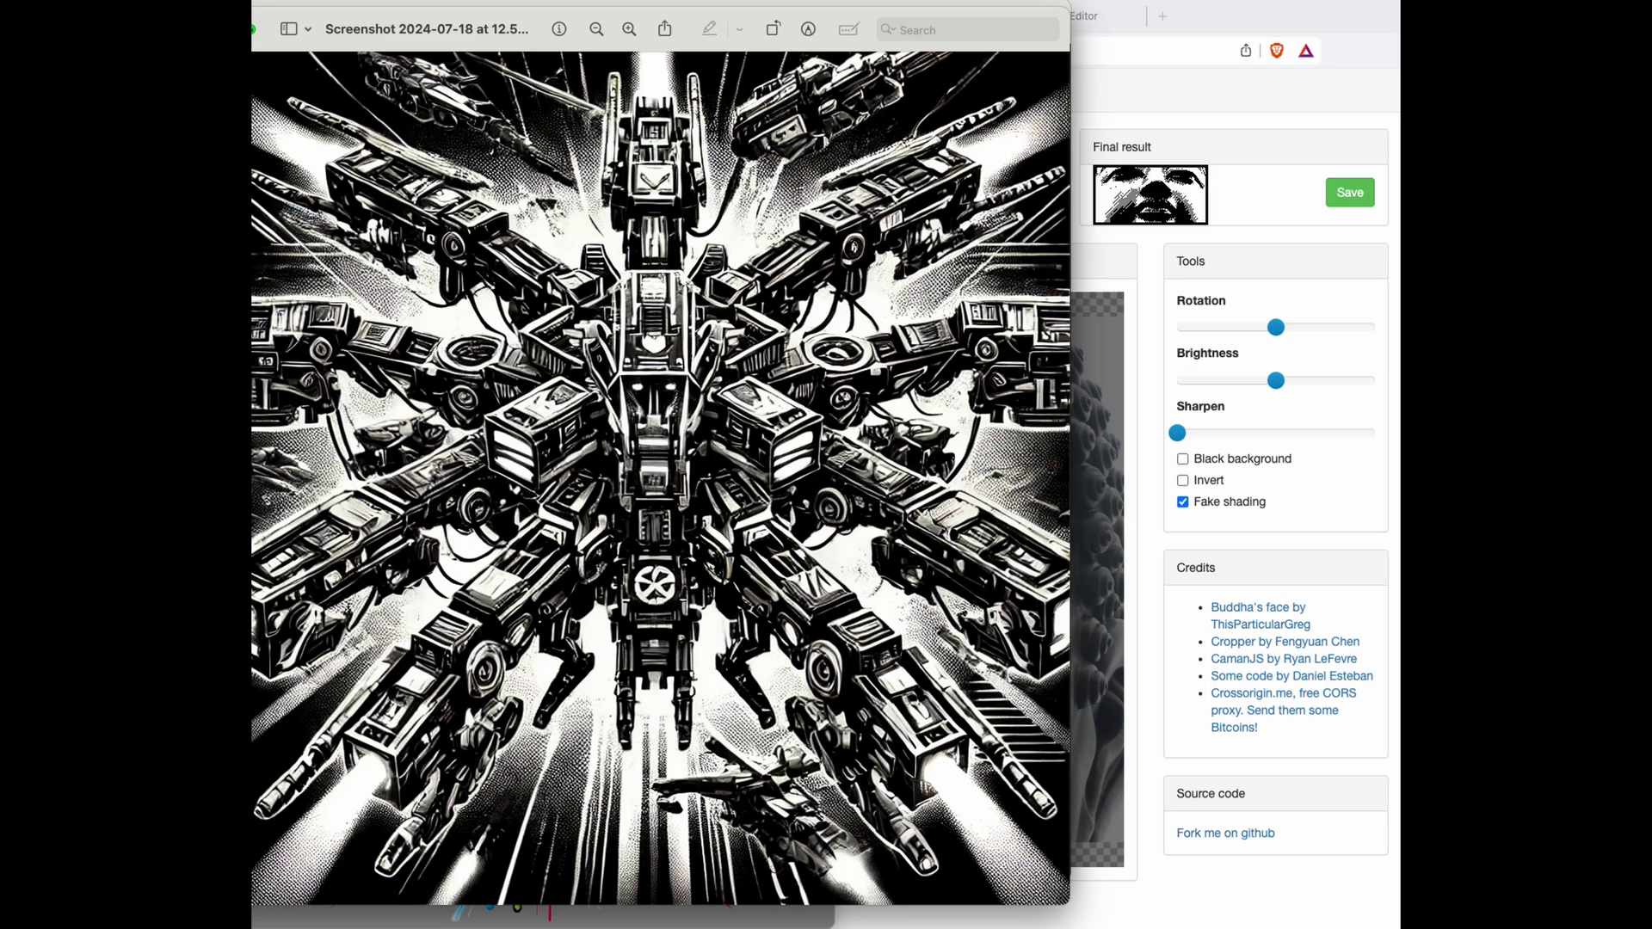
# Cycle through the robot and logo image windows in Preview
pyautogui.press('super+grave')
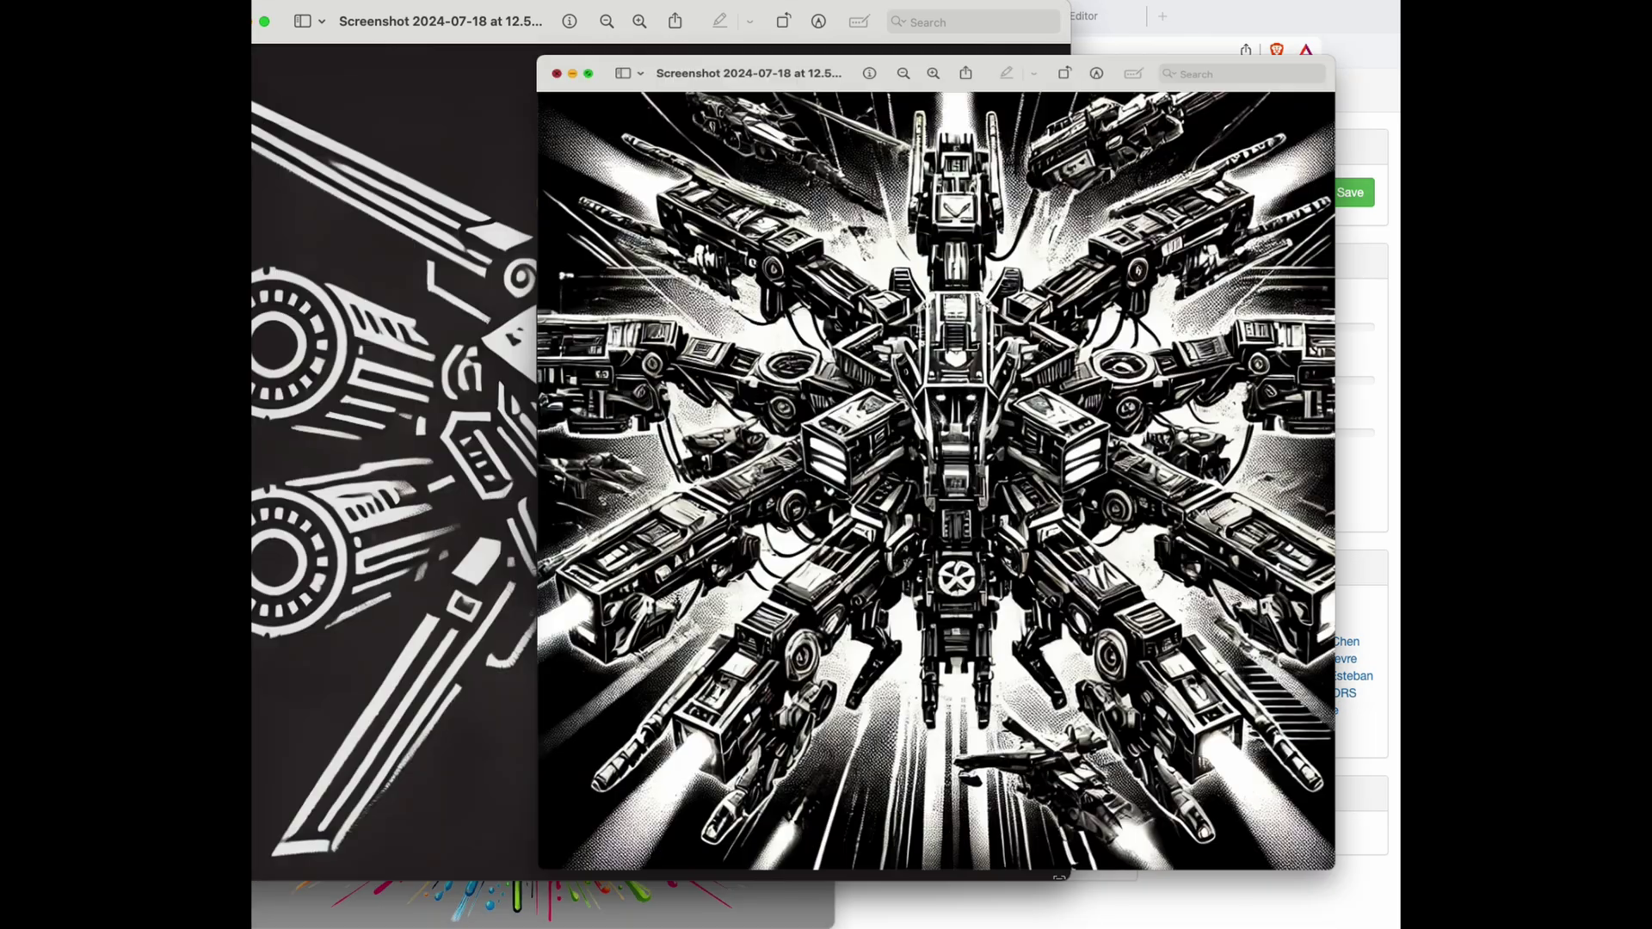
pyautogui.click(372, 920)
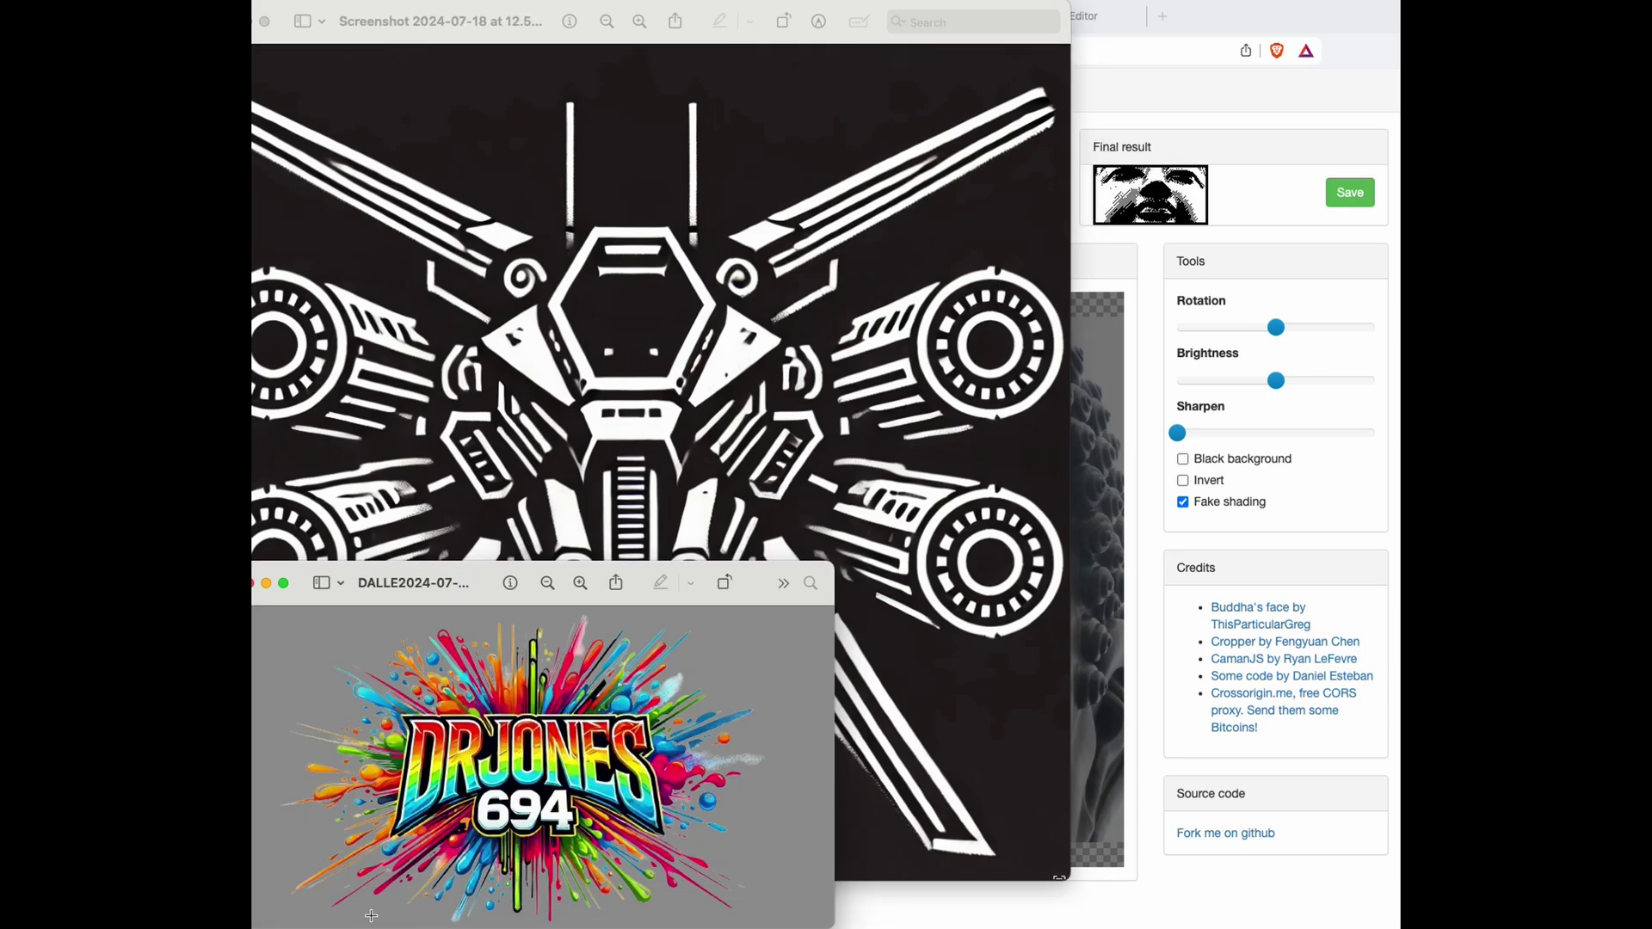
pyautogui.click(362, 203)
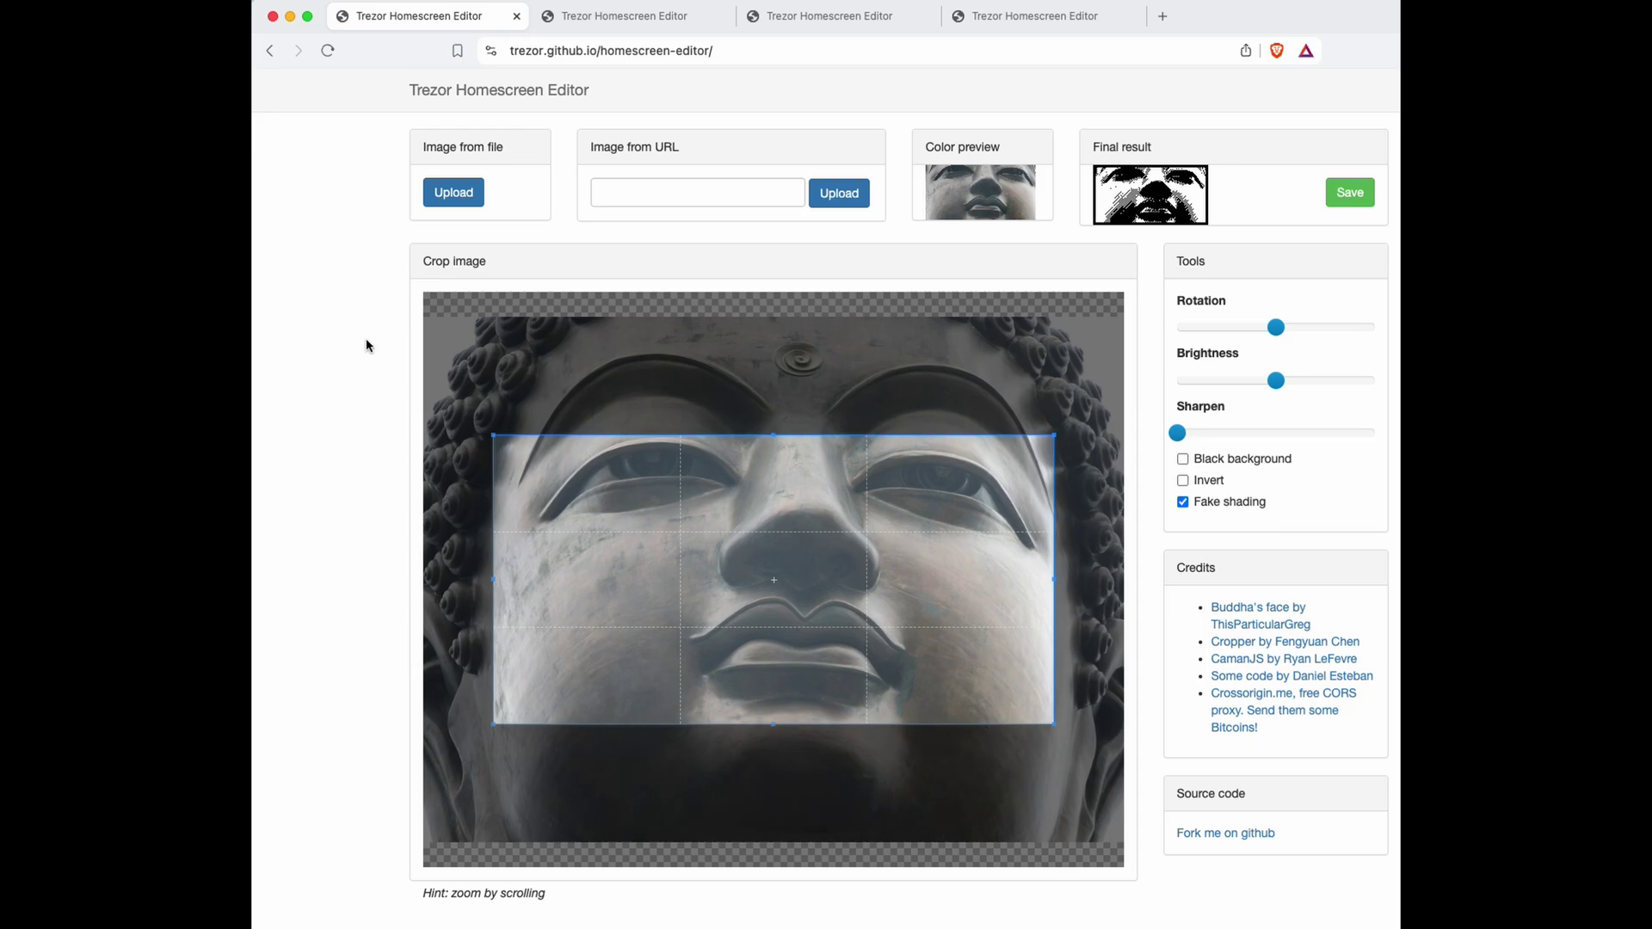
# Upload the DrJones 694 DALLE logo and move the crop frame down-right over the lettering
pyautogui.click(454, 193)
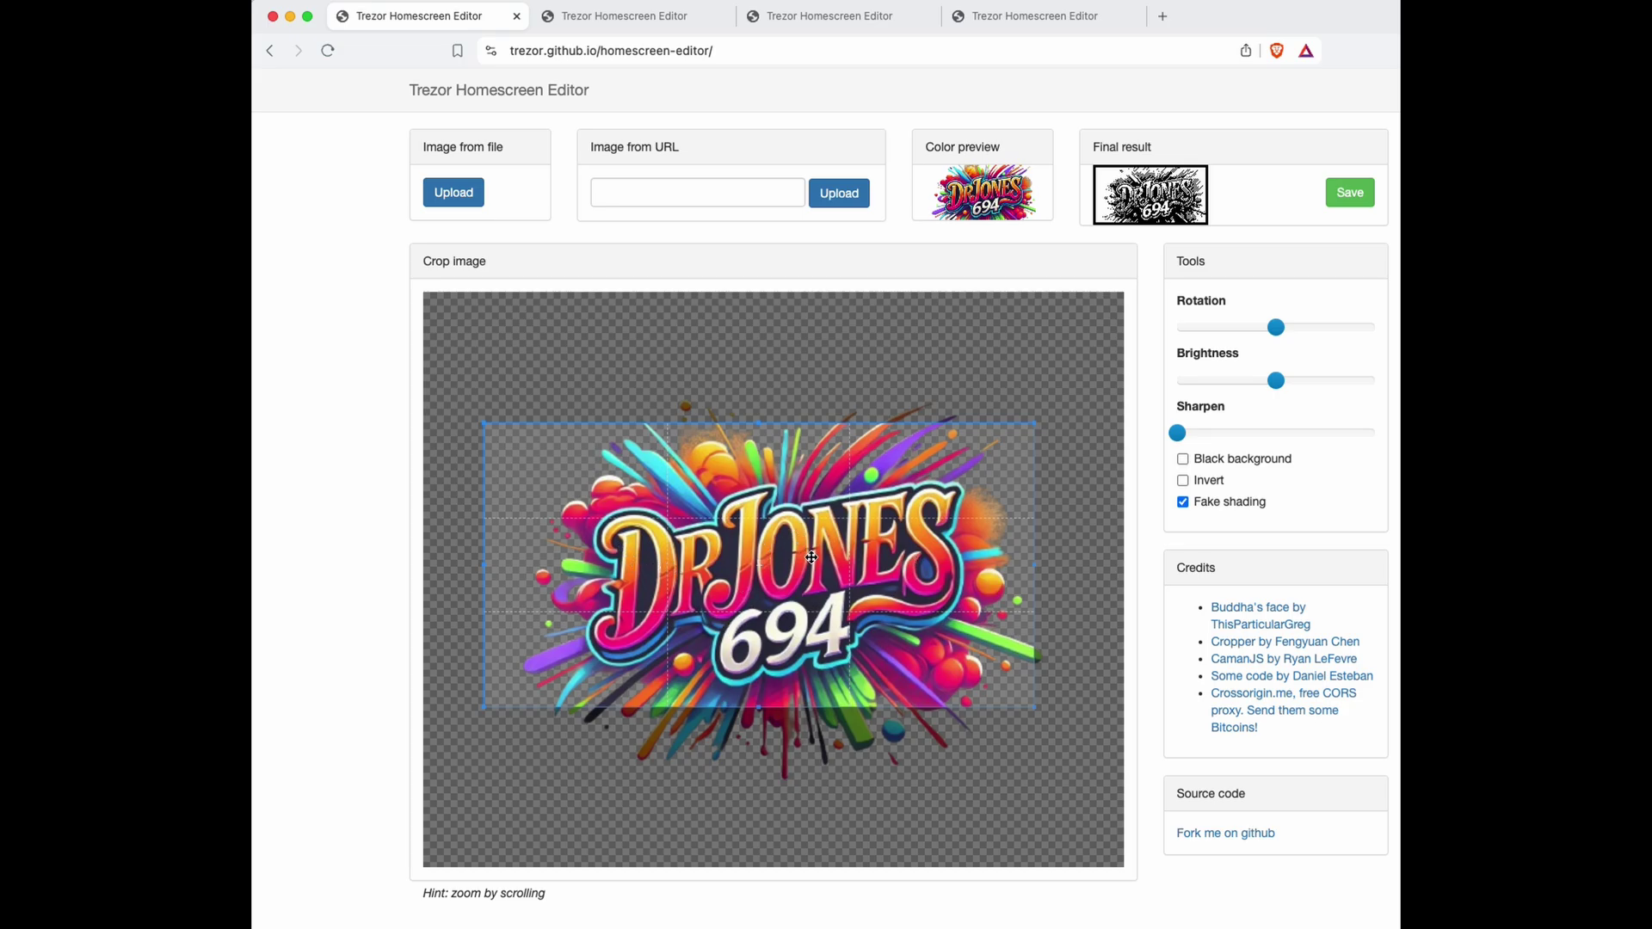
pyautogui.moveTo(762, 578); pyautogui.dragTo(792, 602)
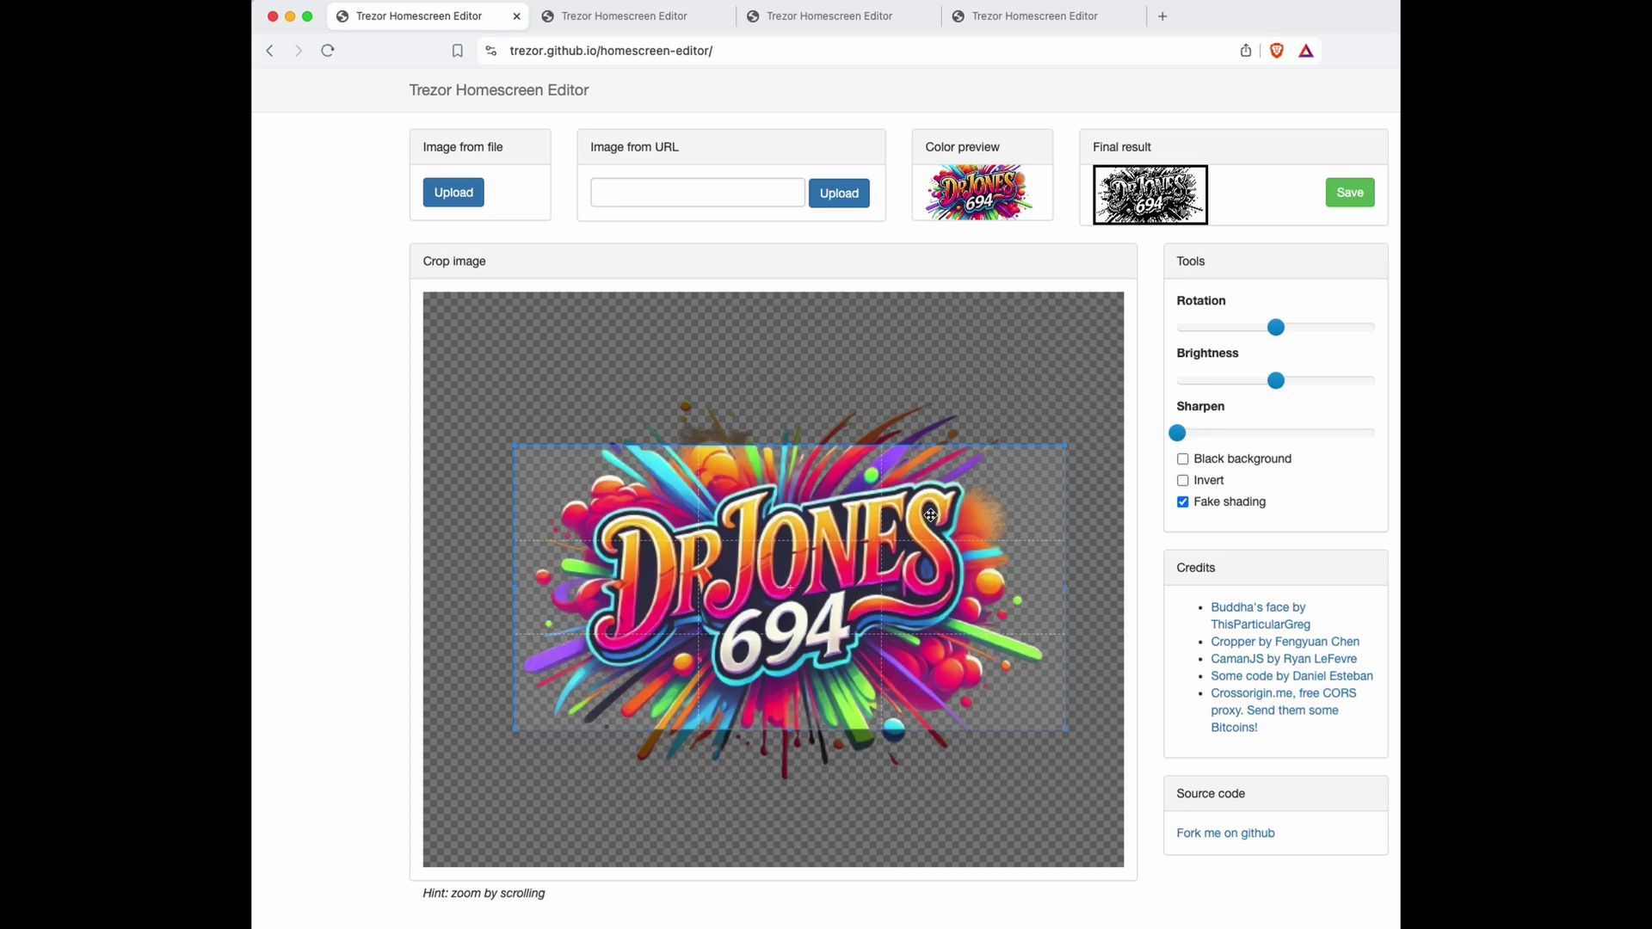
# Disable Fake shading, try then revert Invert and Black background, raise Brightness to 149, and test Sharpen
pyautogui.click(1184, 502)
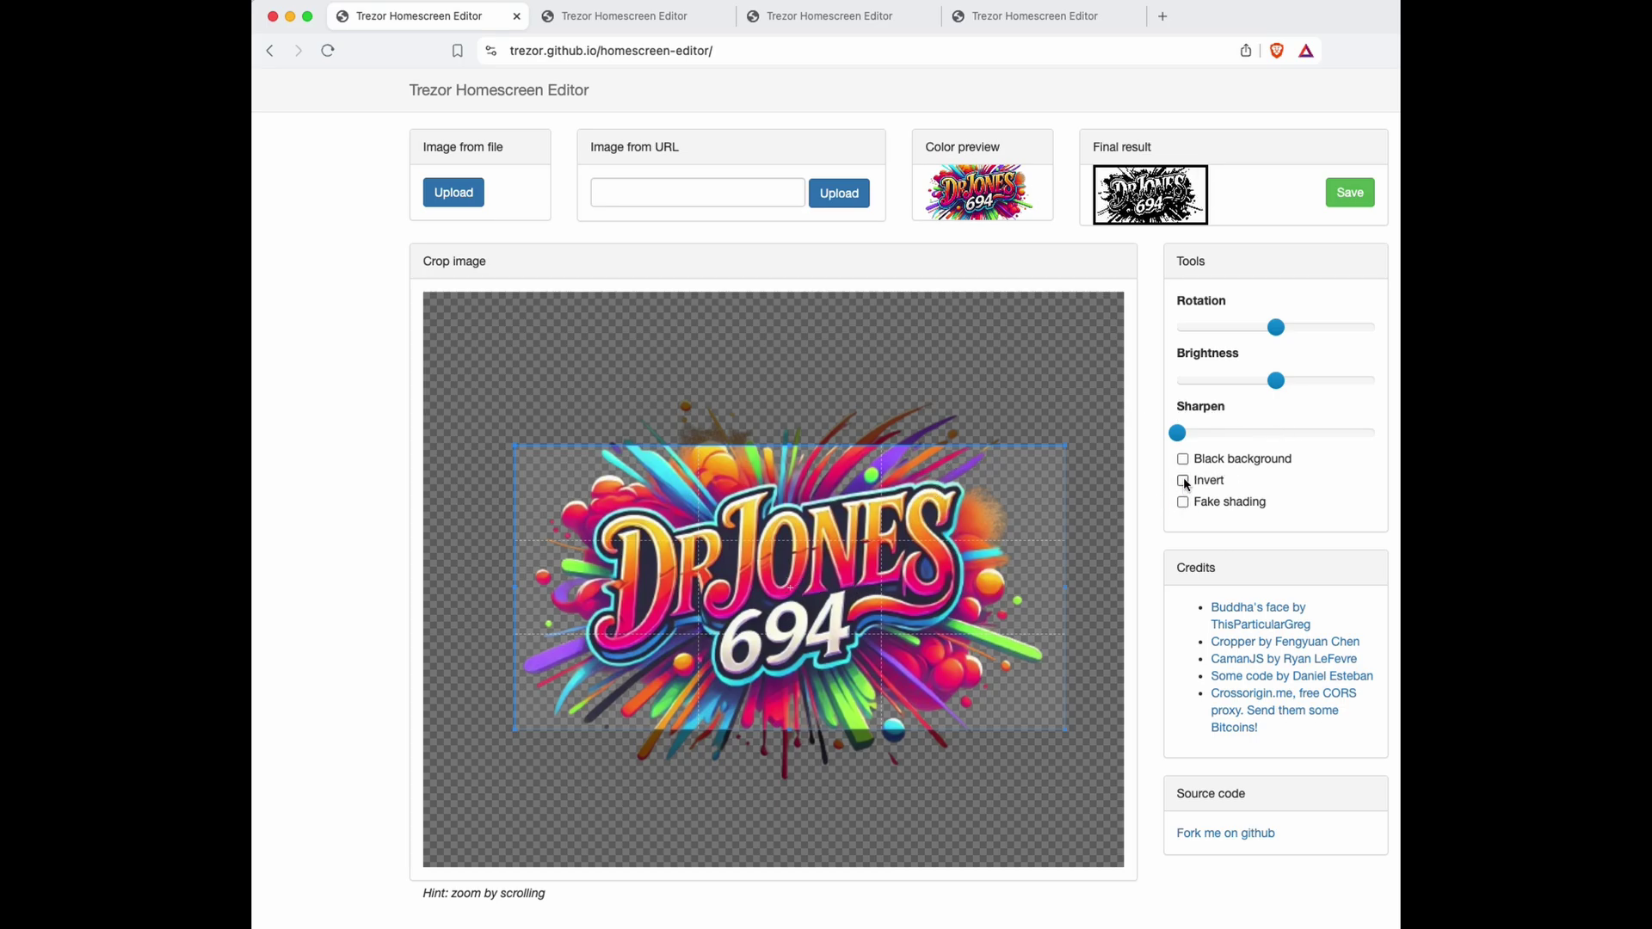
pyautogui.click(1184, 481)
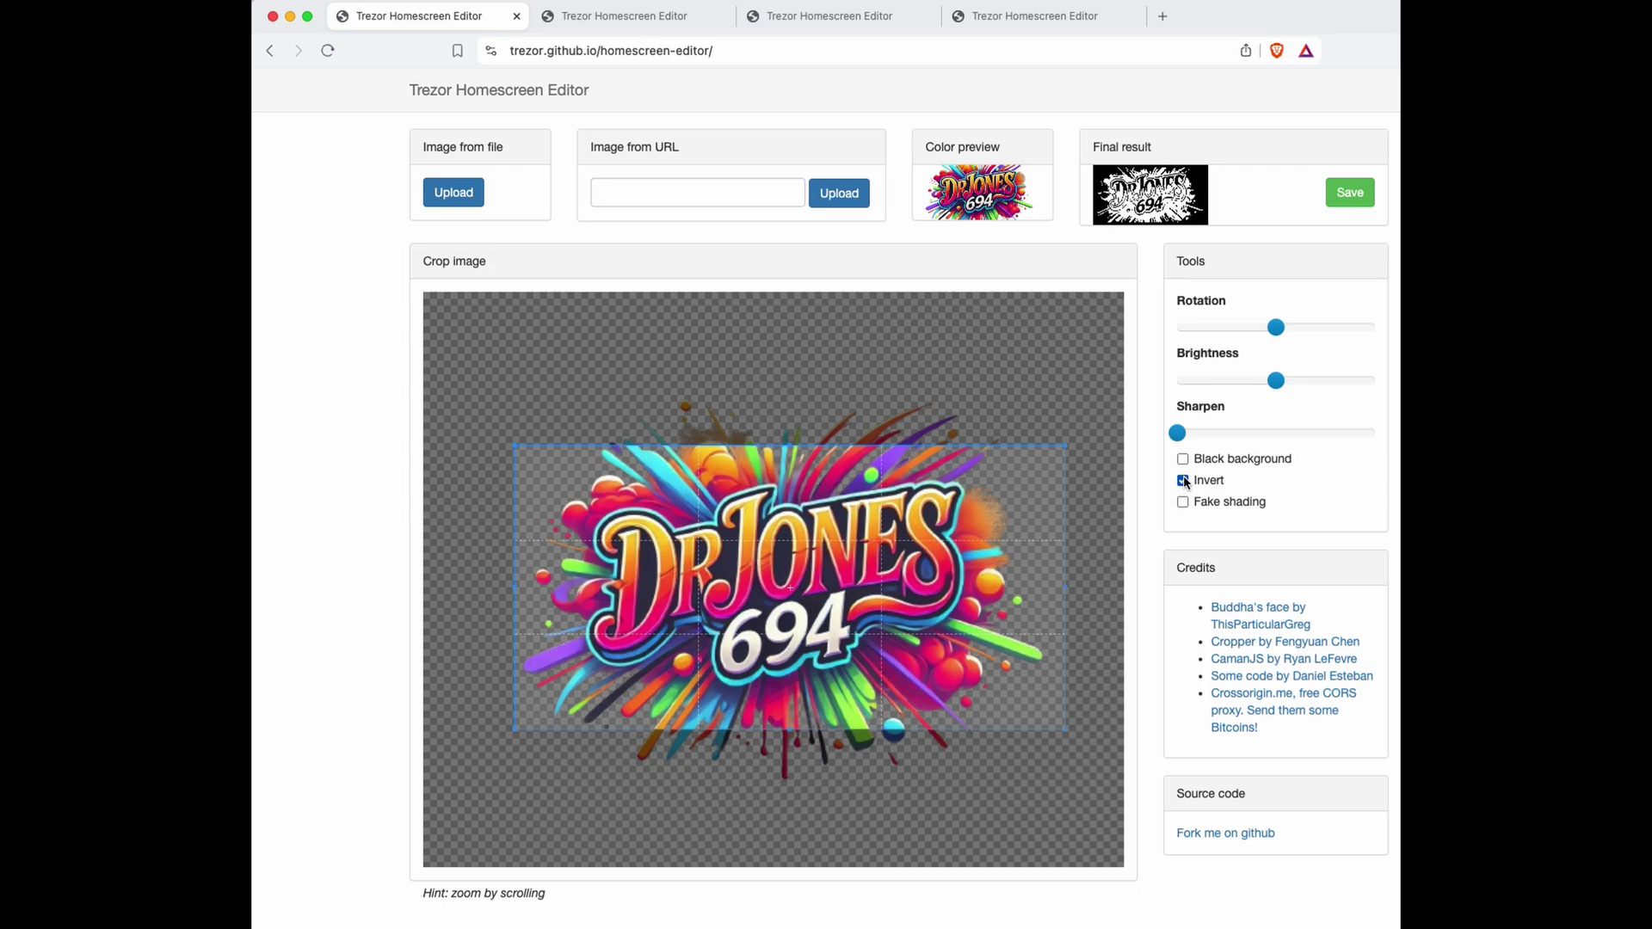
pyautogui.click(1184, 481)
pyautogui.click(1184, 461)
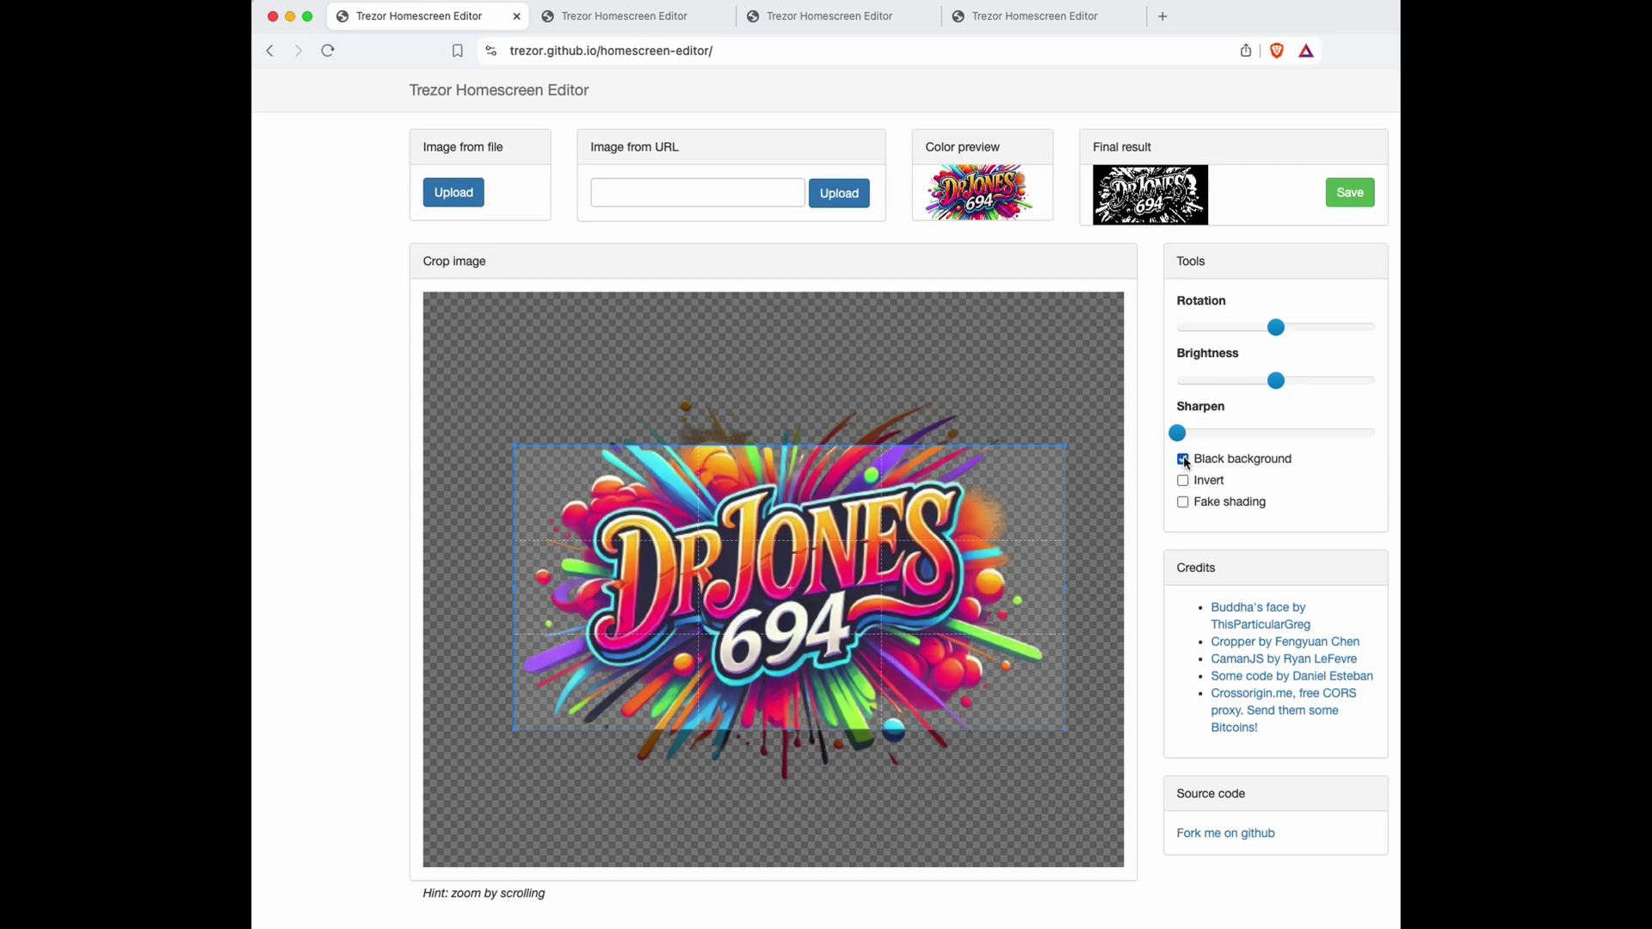
pyautogui.click(1185, 460)
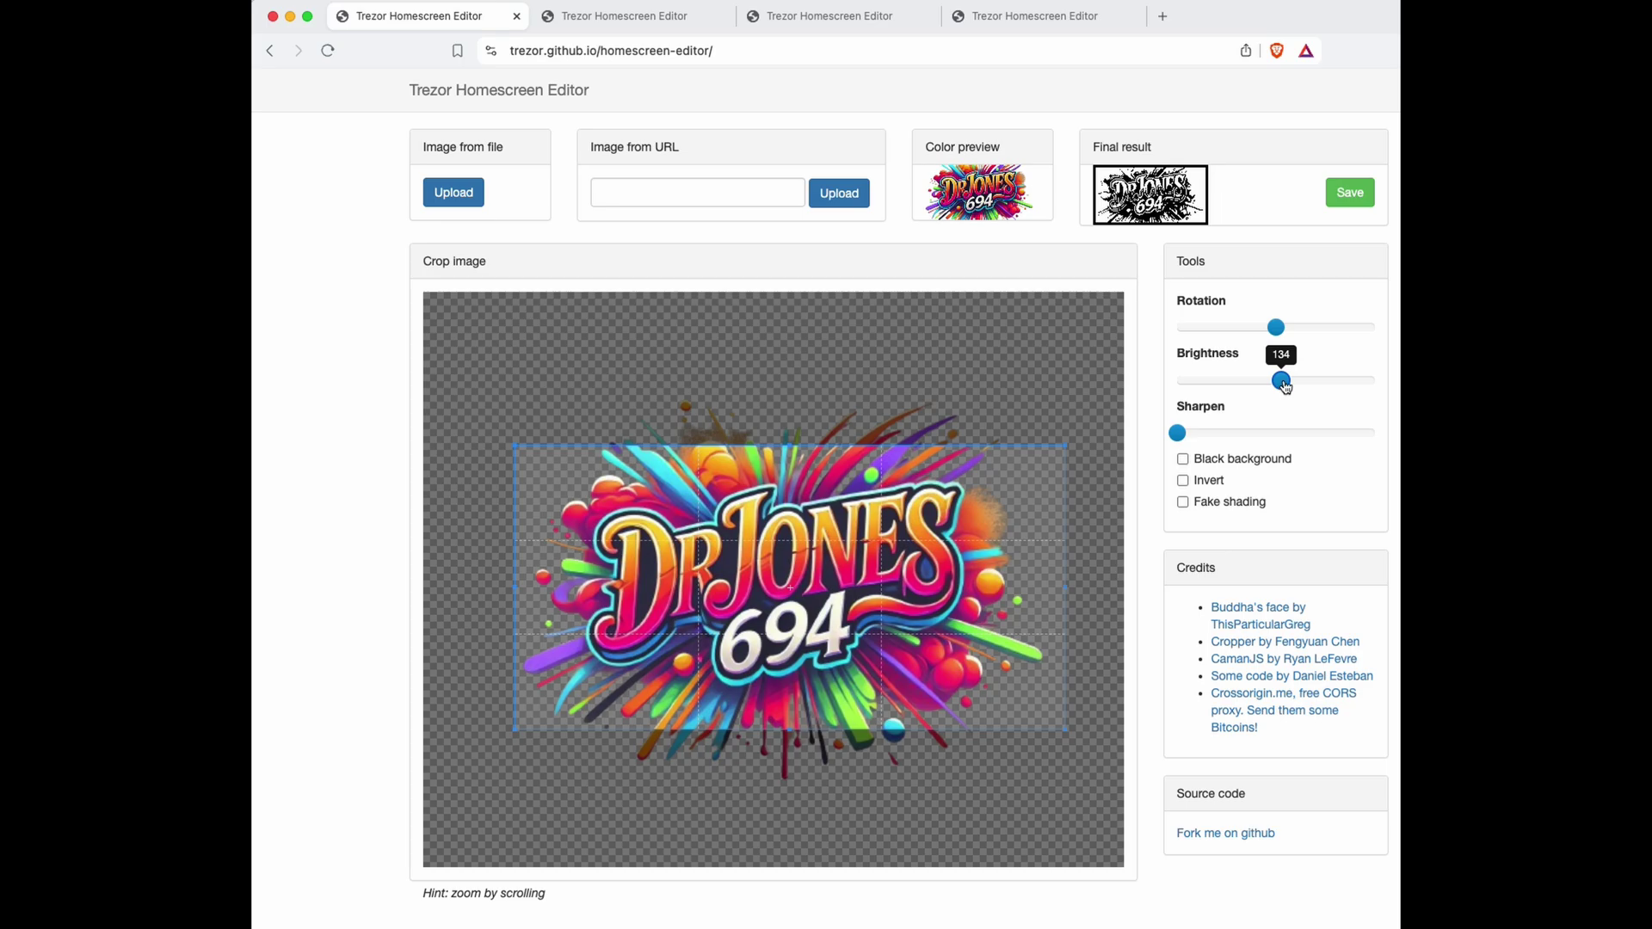
pyautogui.moveTo(1283, 386)
pyautogui.mouseDown()
pyautogui.moveTo(1238, 386)
pyautogui.moveTo(1296, 387)
pyautogui.mouseUp()
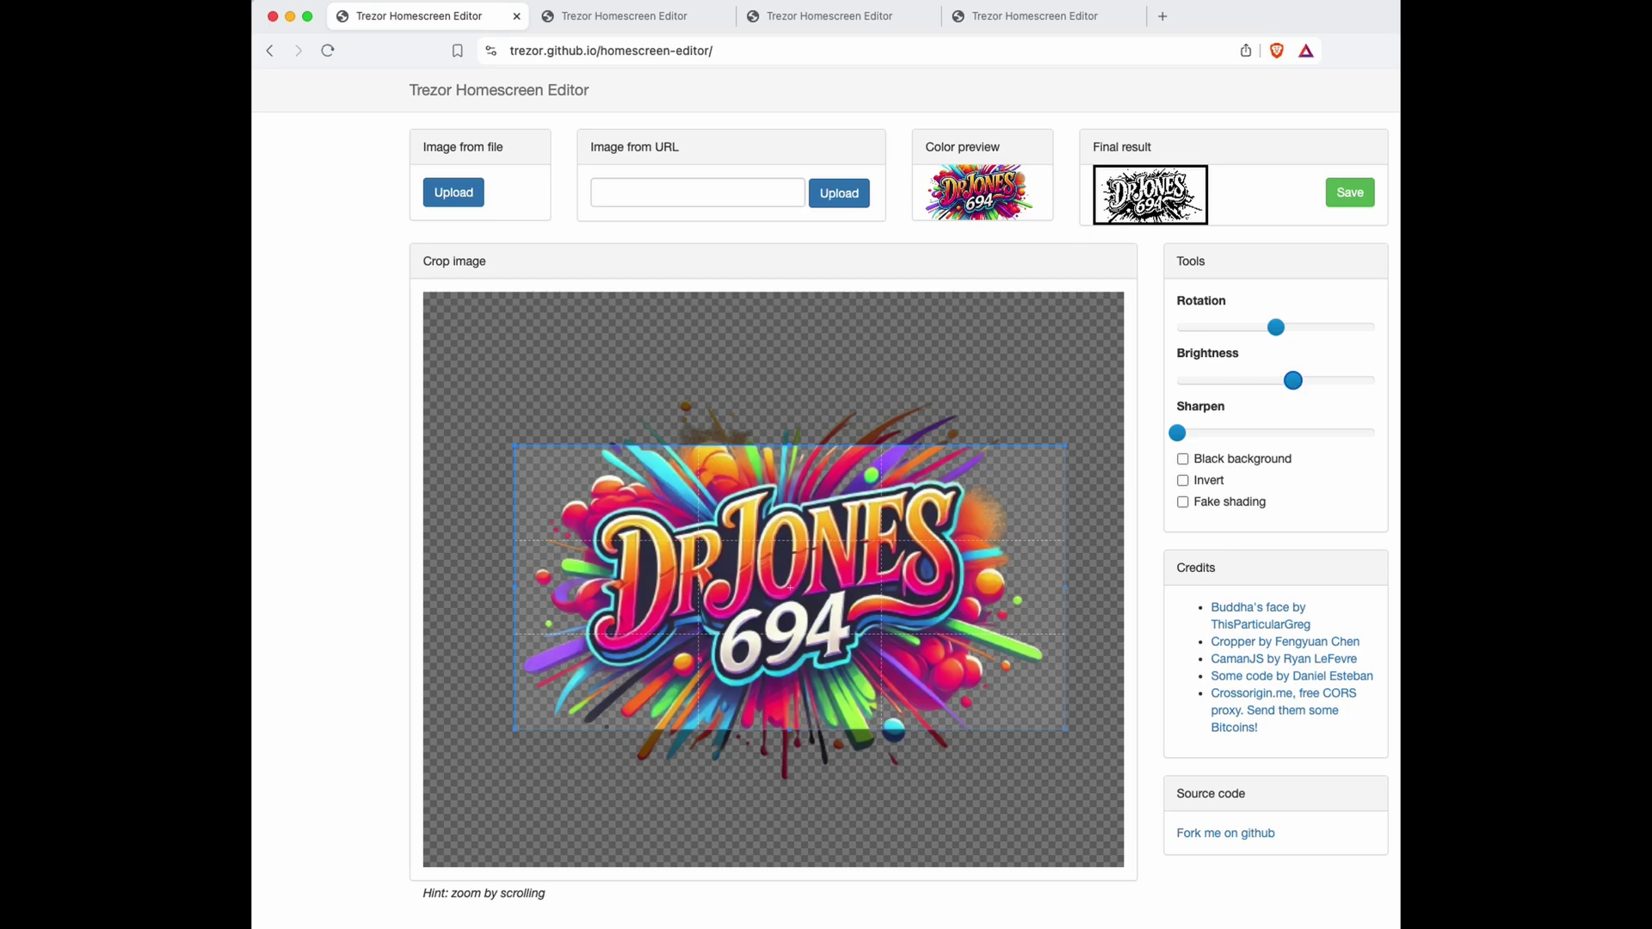
pyautogui.moveTo(1177, 433); pyautogui.dragTo(1138, 449)
pyautogui.click(1182, 458)
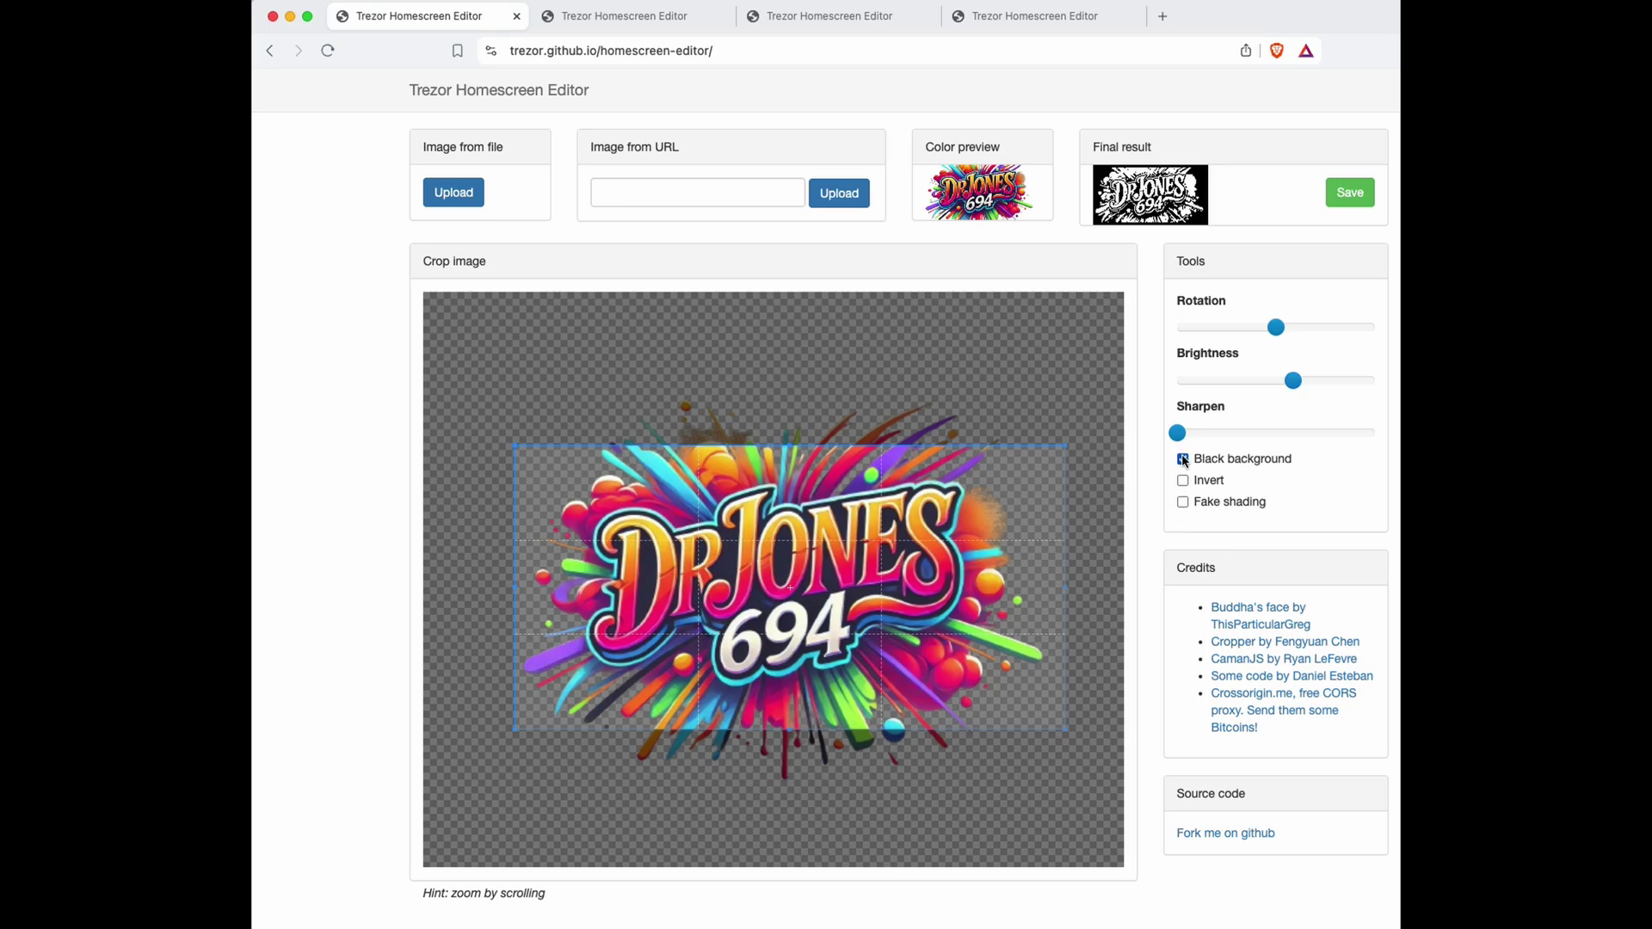
pyautogui.click(1183, 460)
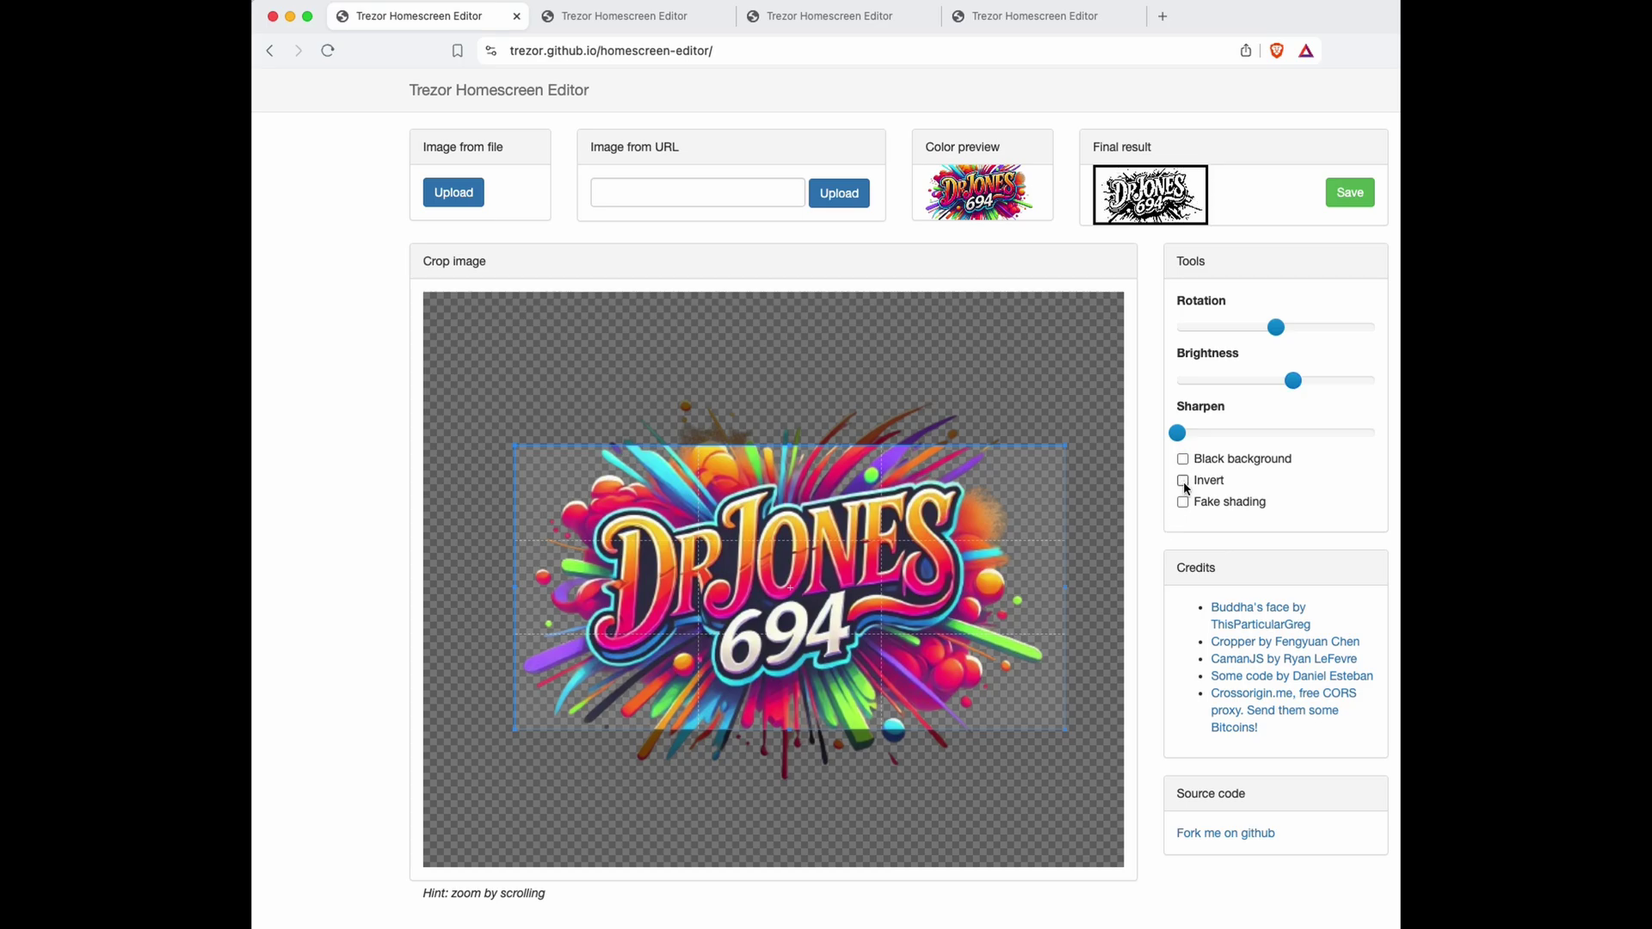
pyautogui.click(1183, 481)
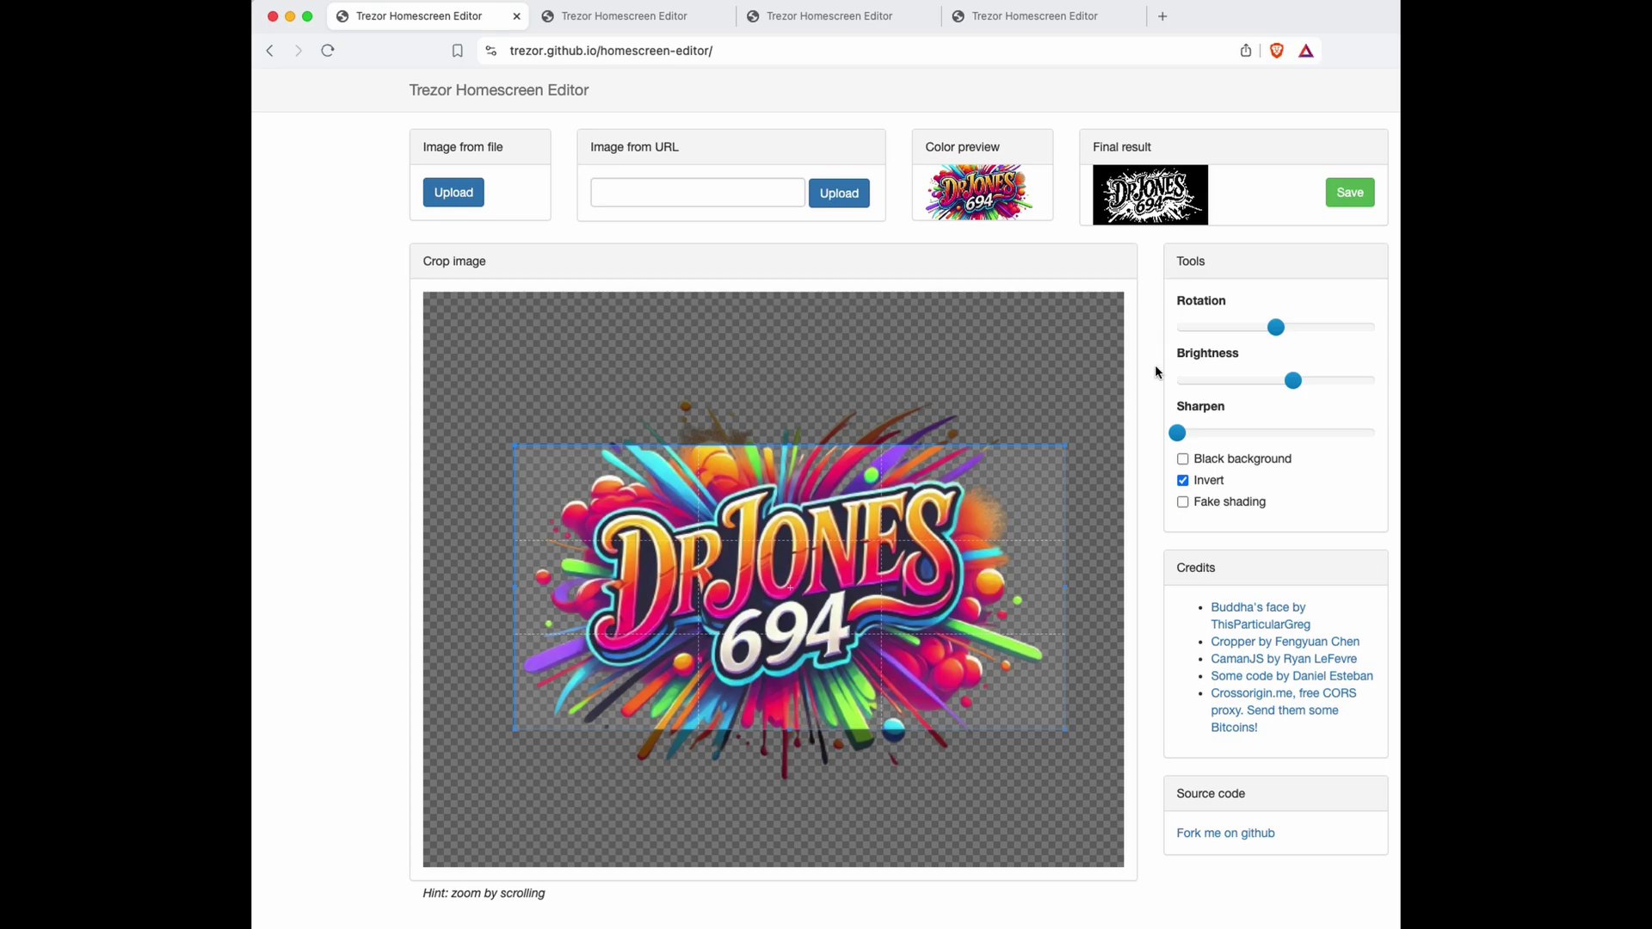
pyautogui.click(1185, 458)
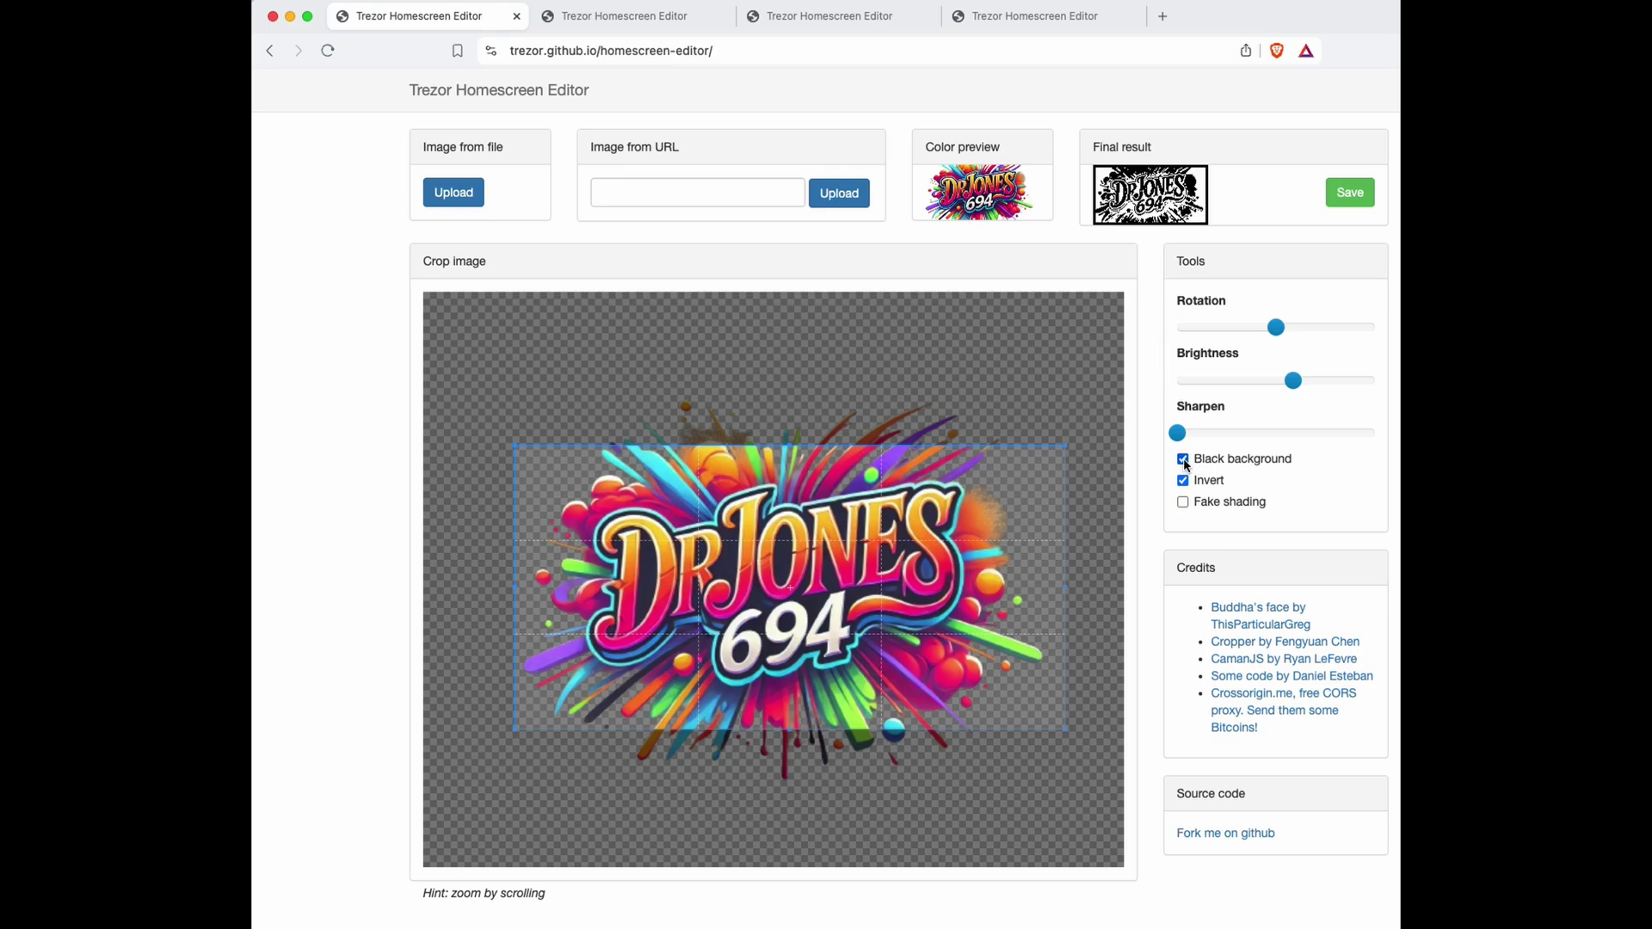
pyautogui.click(1183, 458)
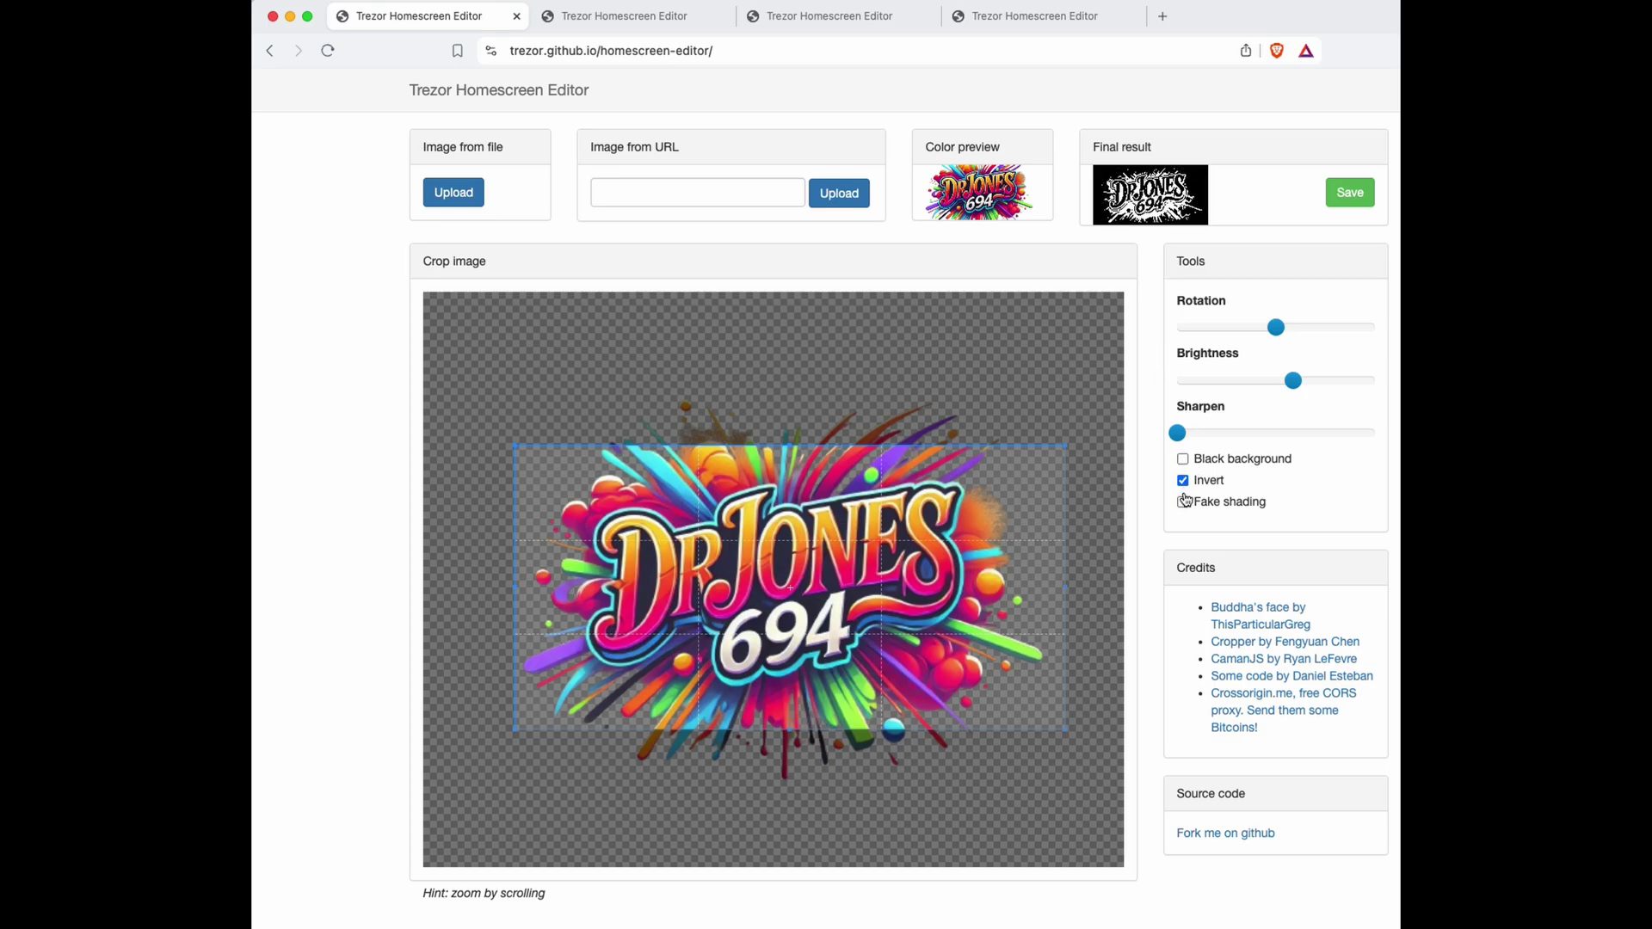
pyautogui.click(1183, 481)
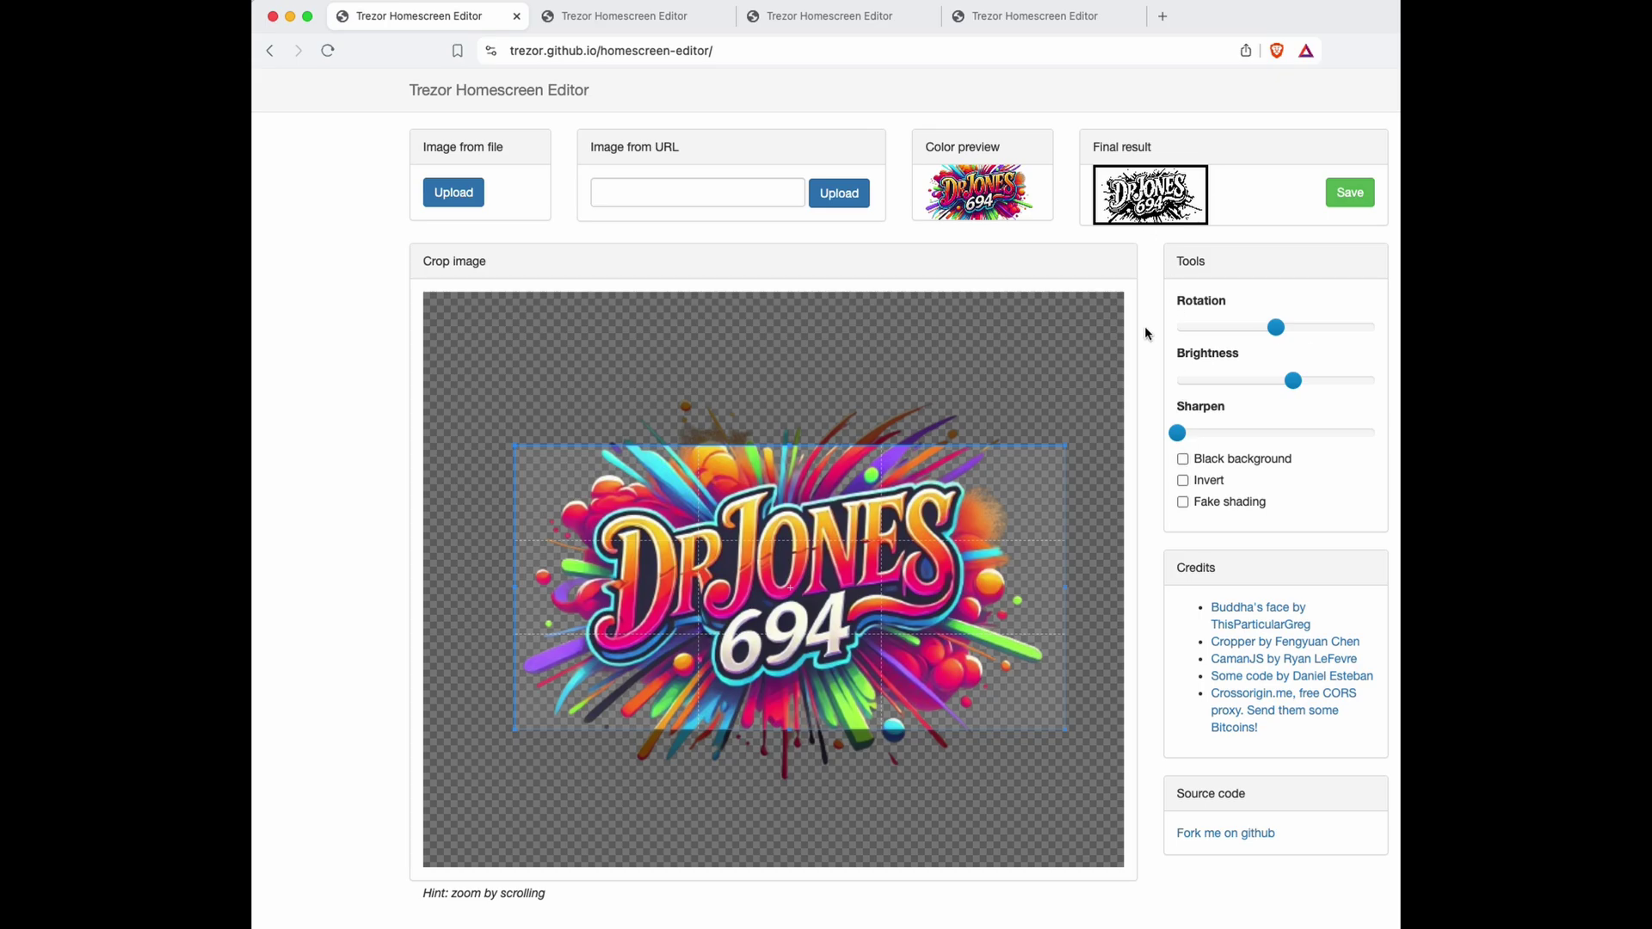
pyautogui.click(1184, 502)
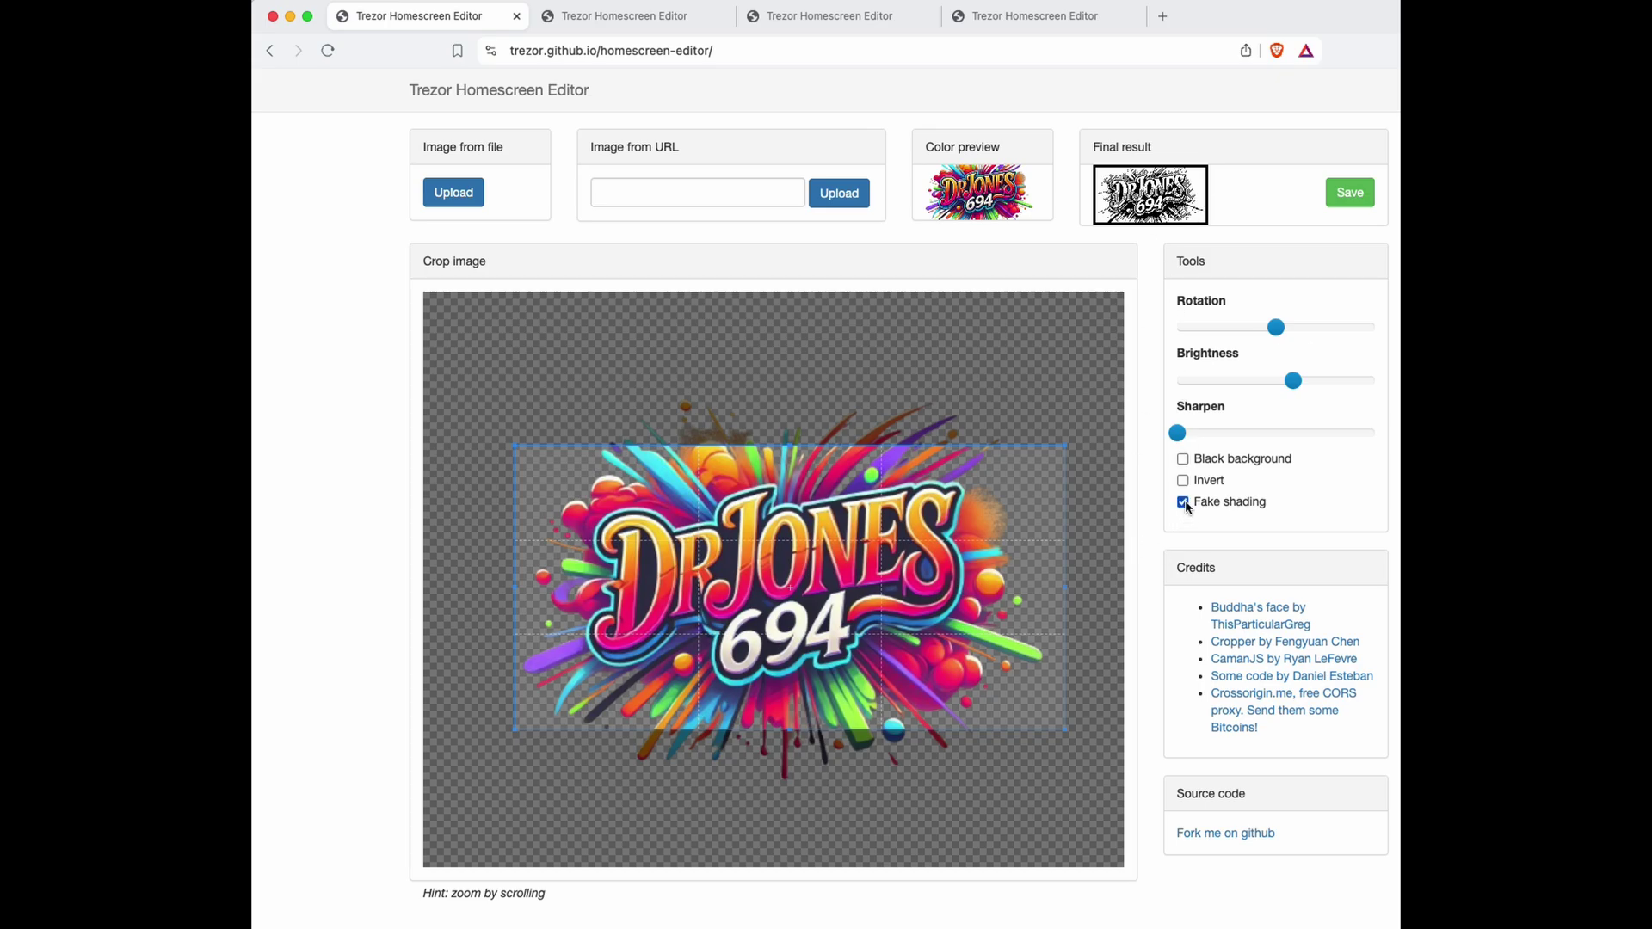
pyautogui.click(1184, 503)
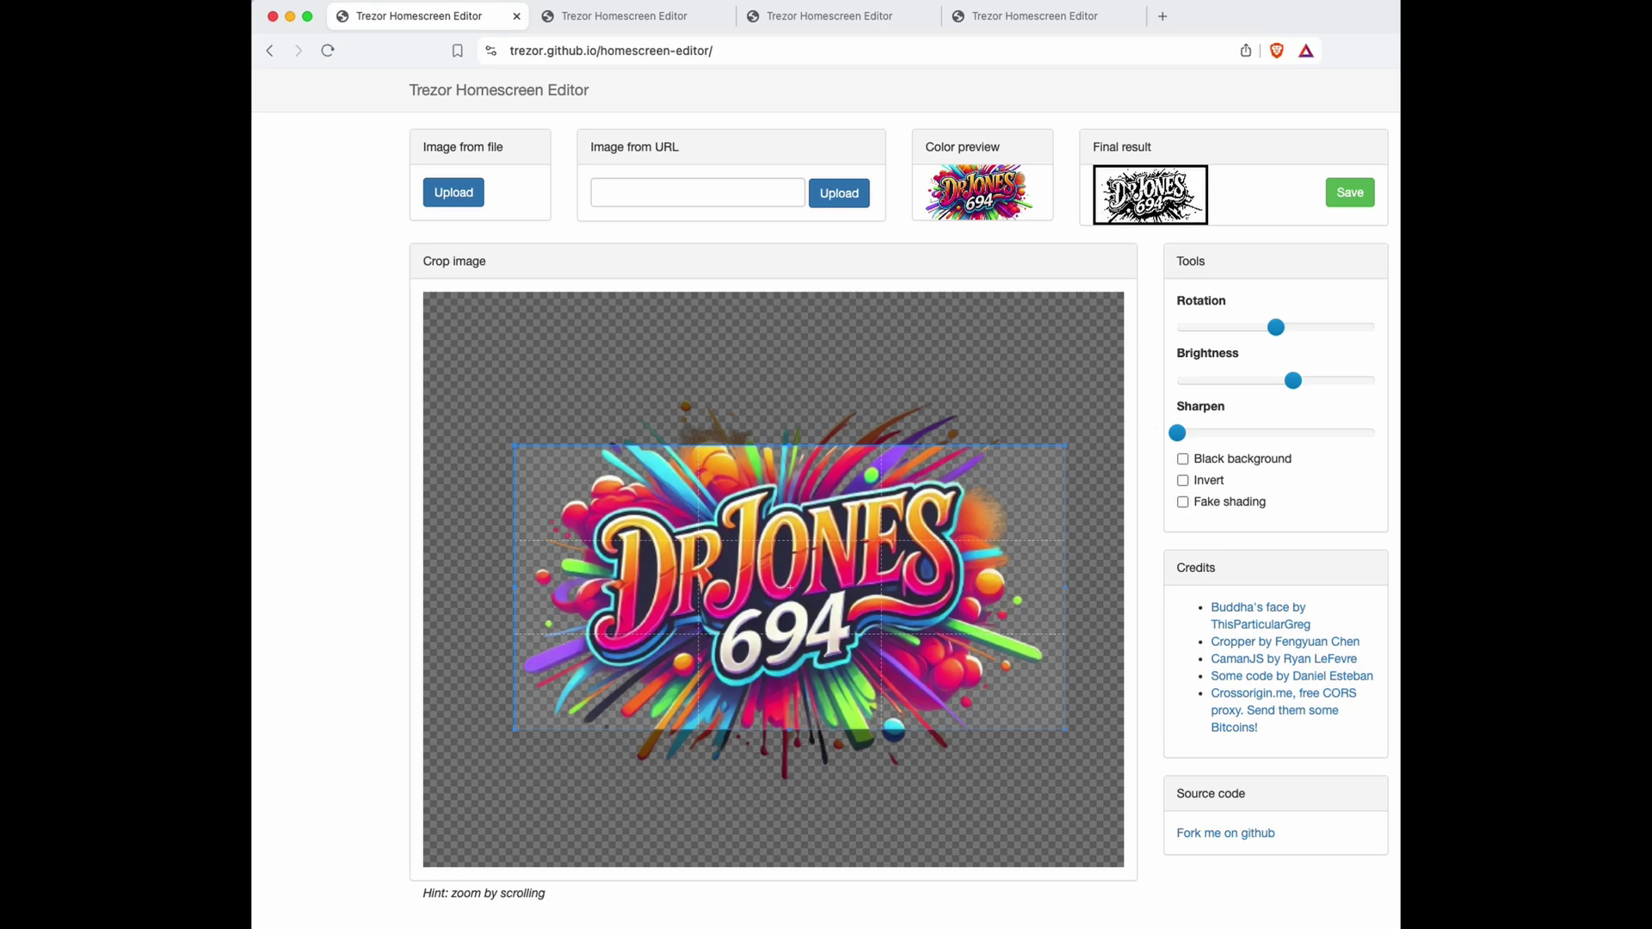
# Open and dismiss the context menus on the final result and colour preview images
pyautogui.rightClick(1127, 183)
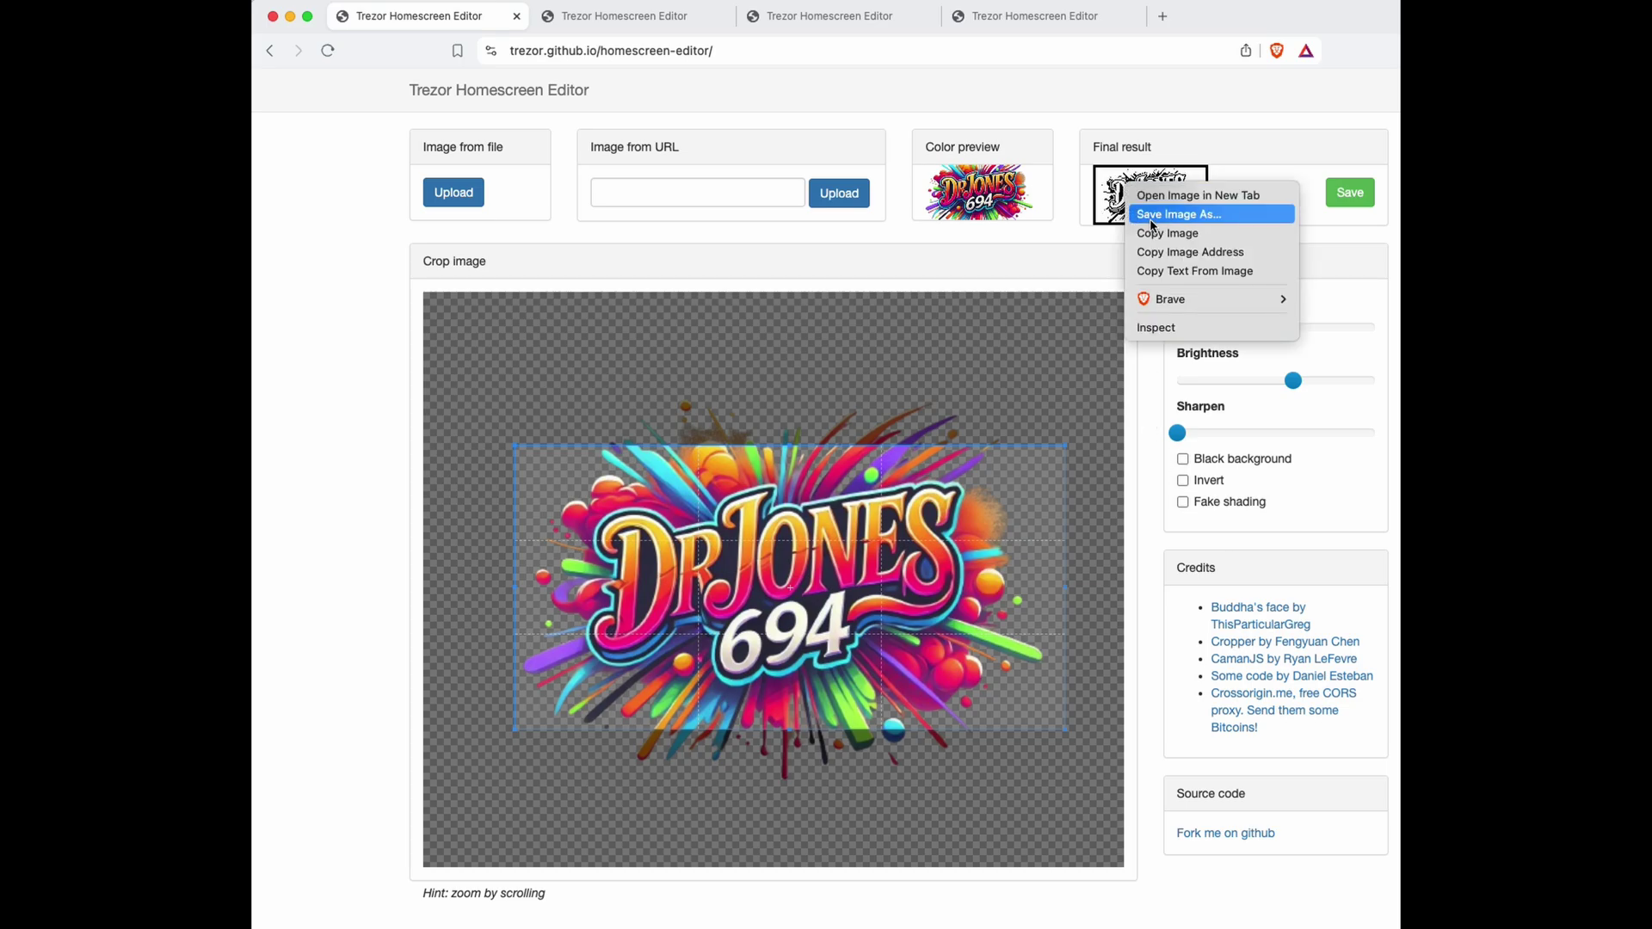
pyautogui.click(1067, 229)
pyautogui.rightClick(975, 196)
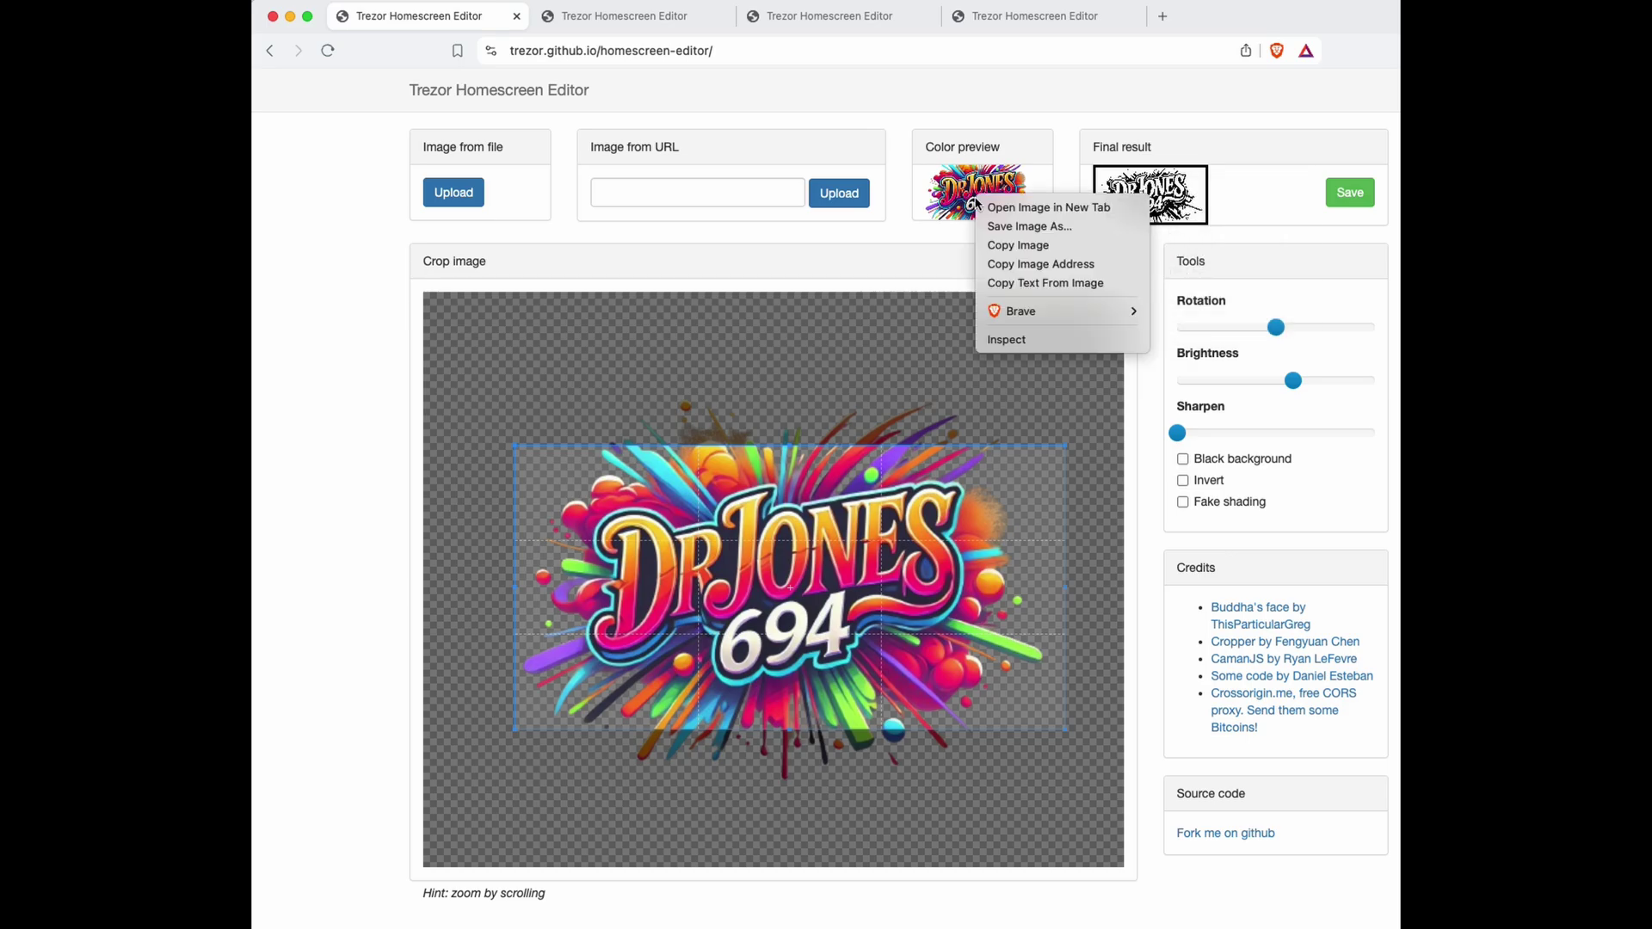
pyautogui.click(940, 240)
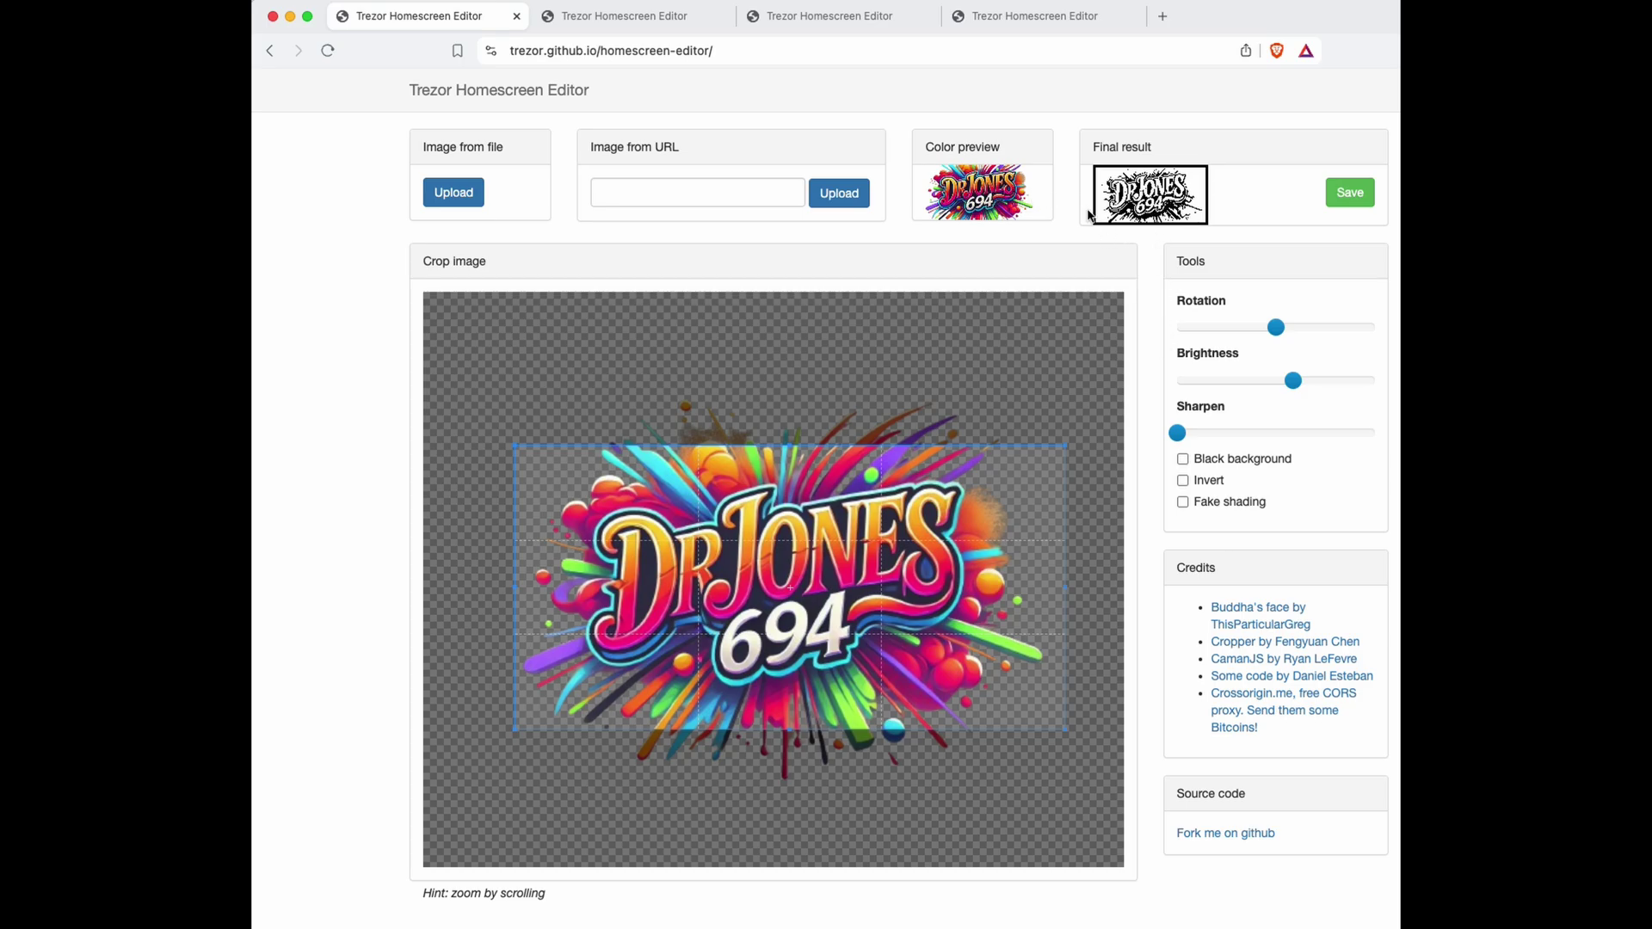
# Save the logo's final result as drj-1.png and compare it with the colour version
pyautogui.rightClick(1159, 215)
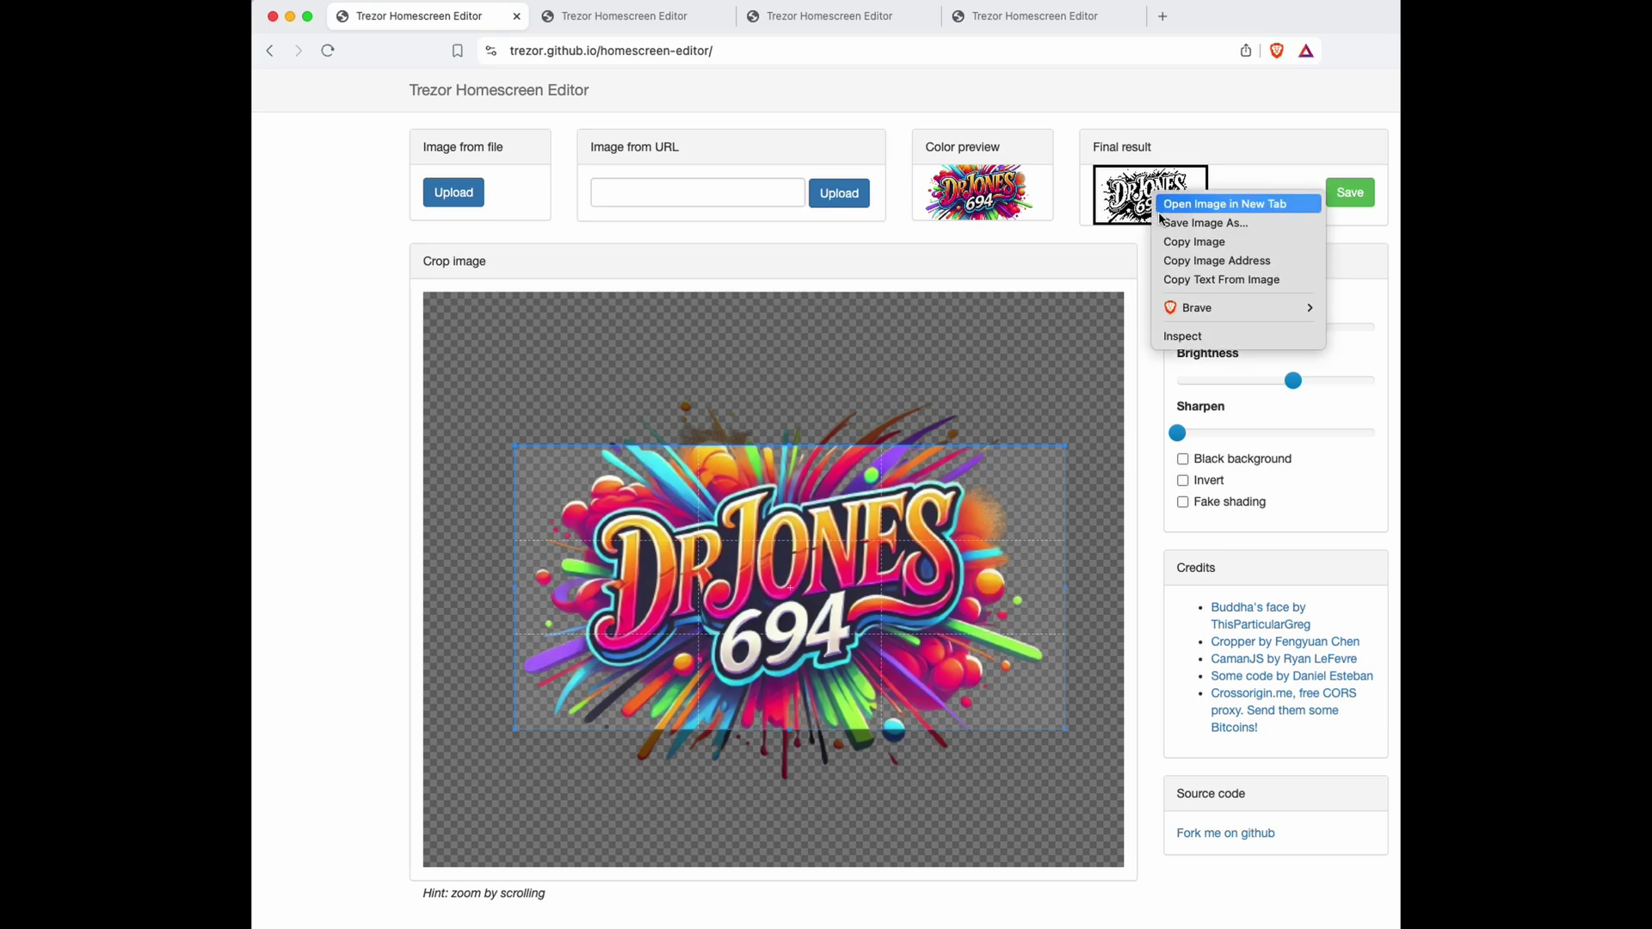
pyautogui.click(1161, 221)
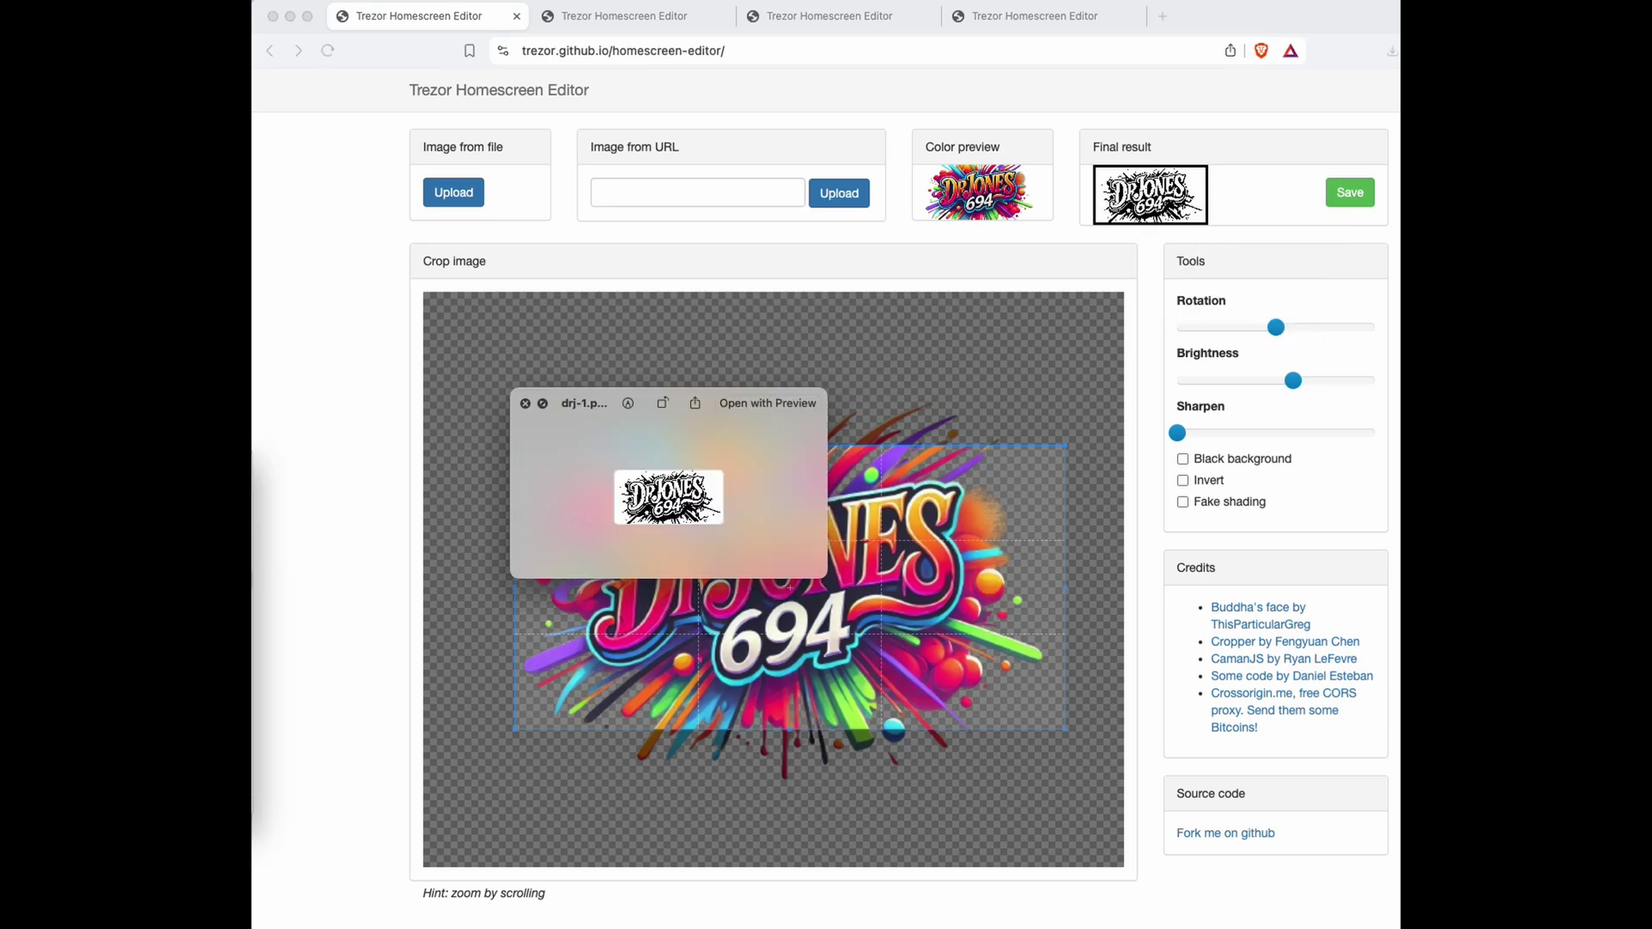
pyautogui.press('Down')
pyautogui.press('Up')
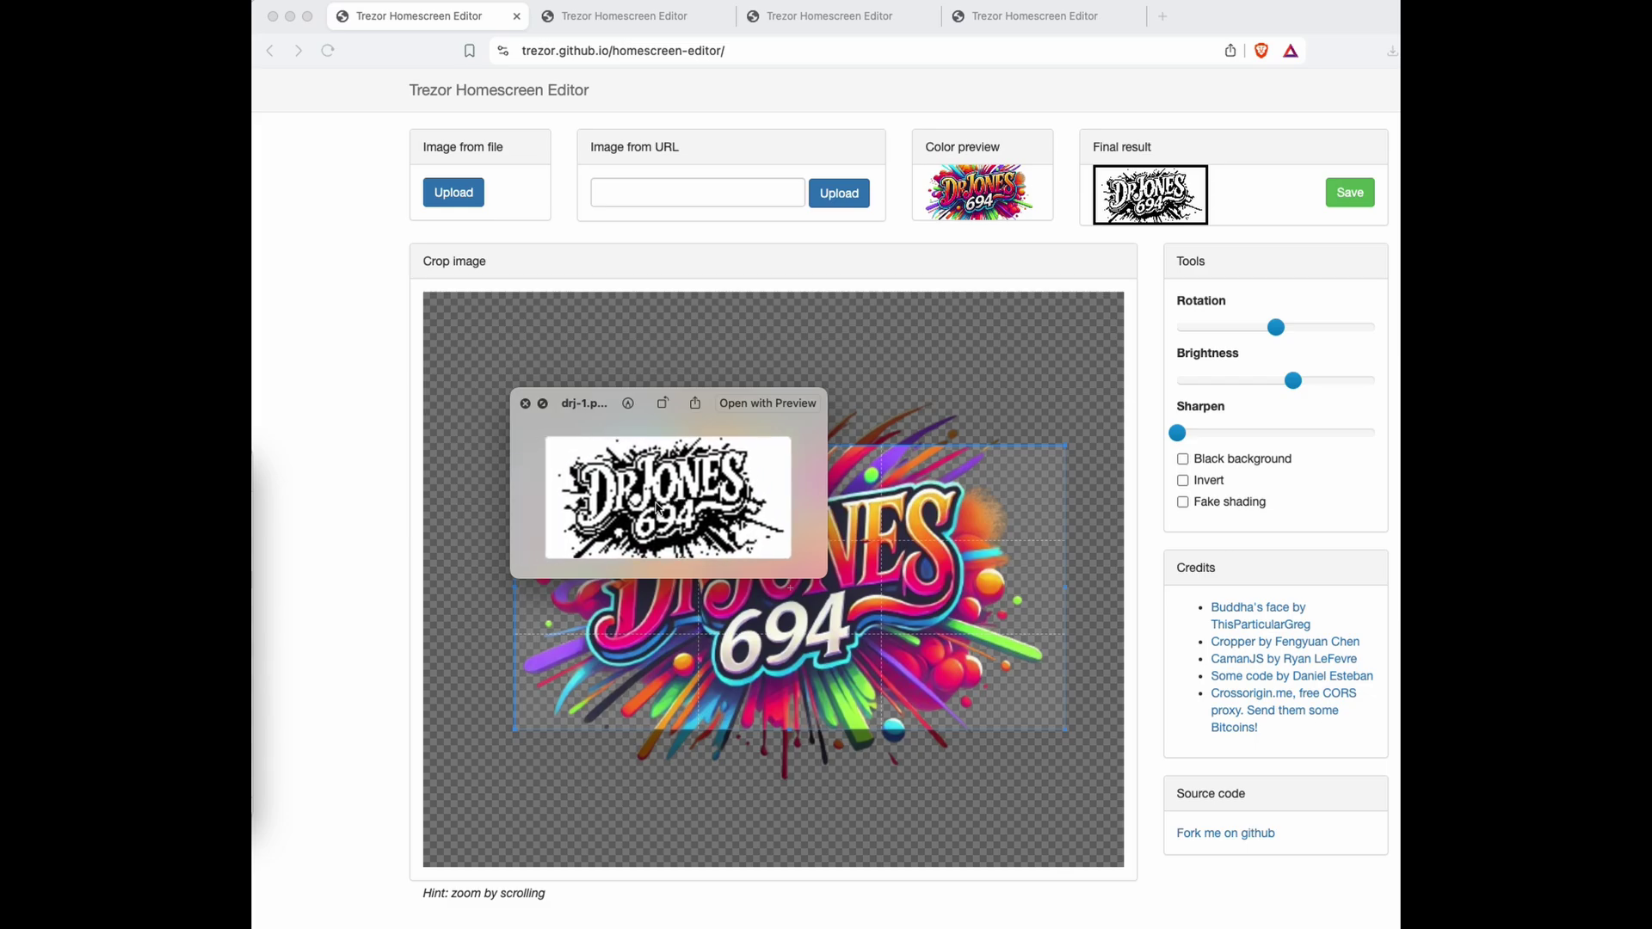
pyautogui.doubleClick(529, 546)
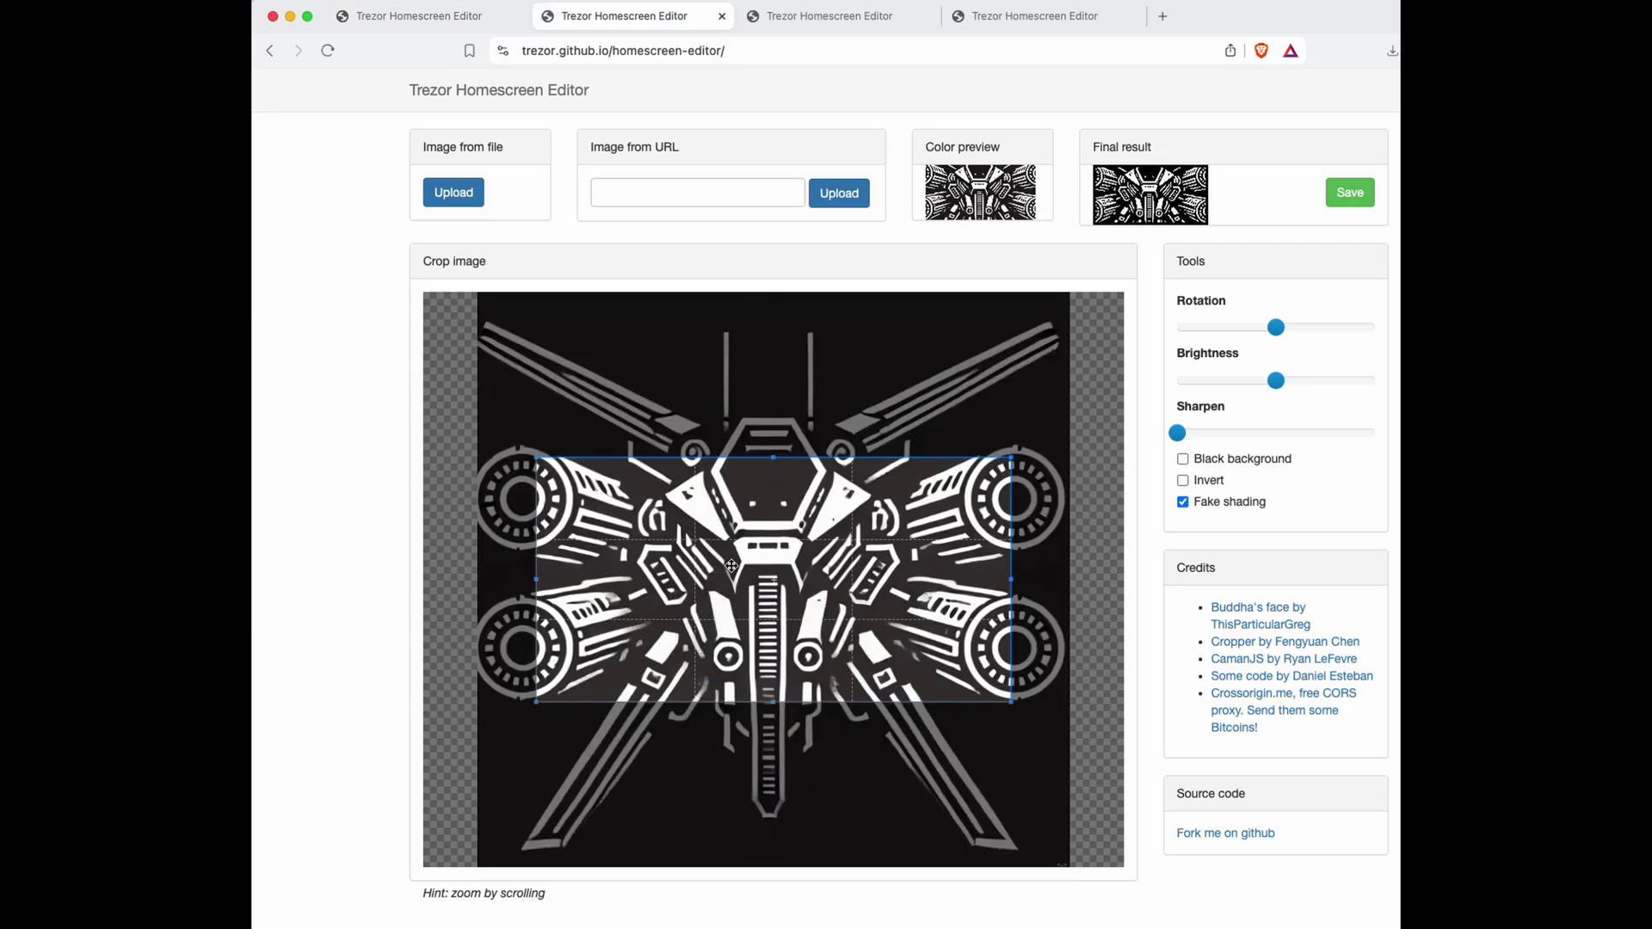
# Zoom the mecha illustration to fit the crop frame, enable Black background, and disable Fake shading
pyautogui.scroll(-10, 731, 557)
pyautogui.scroll(5, 731, 558)
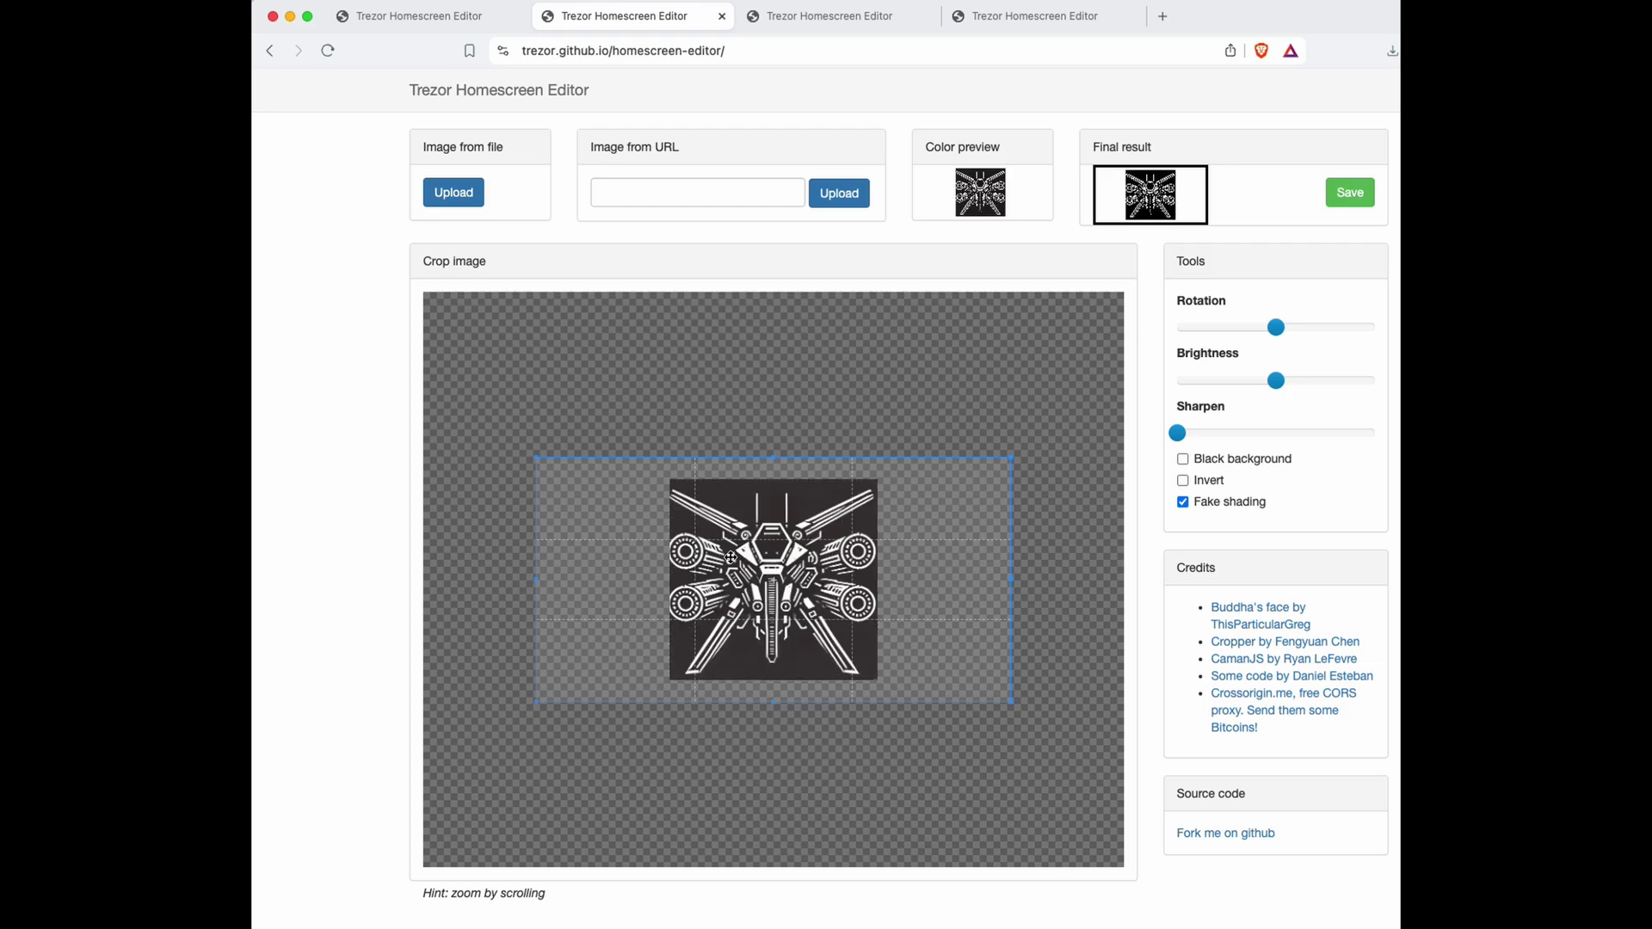
pyautogui.scroll(5, 730, 558)
pyautogui.scroll(-3, 731, 558)
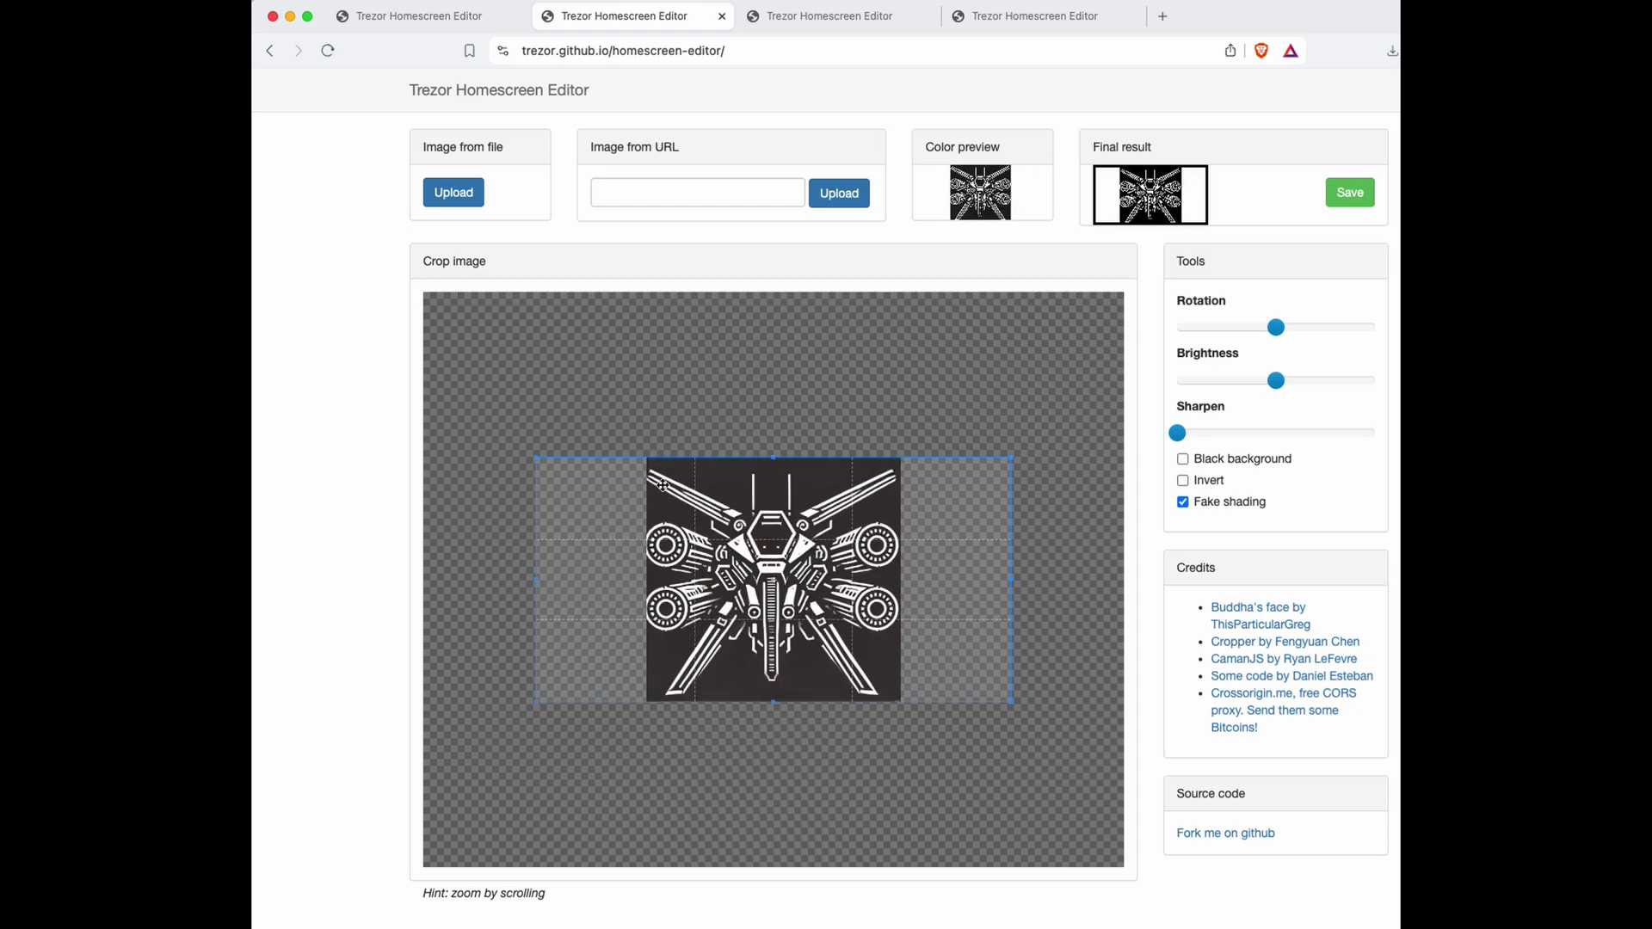
pyautogui.click(1205, 459)
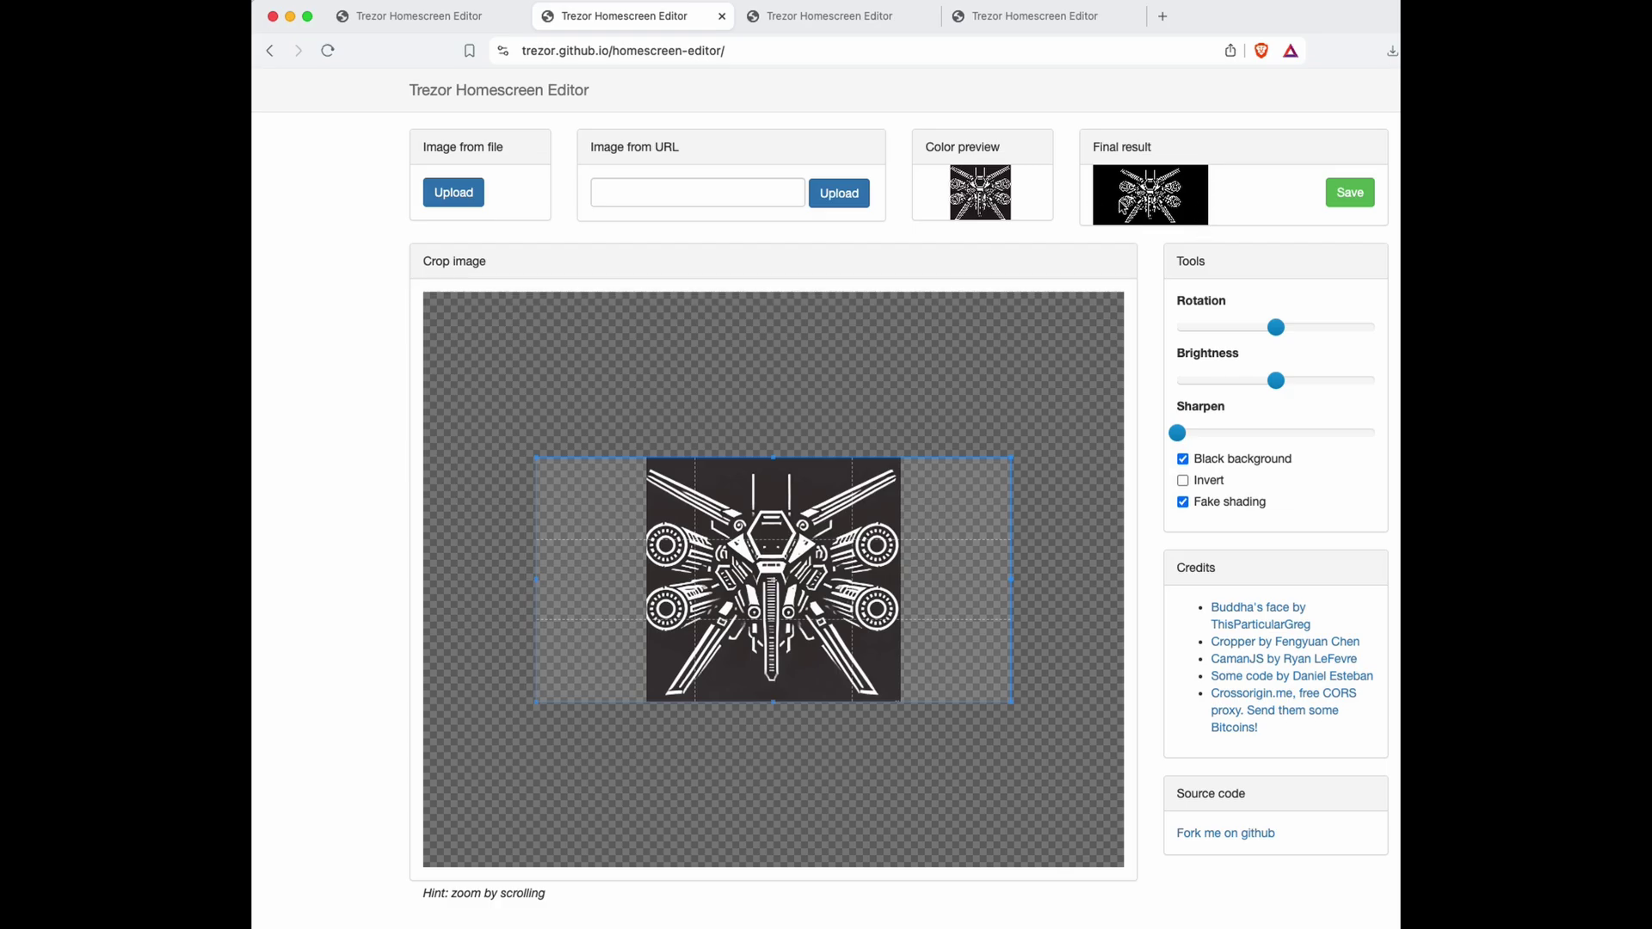
pyautogui.doubleClick(1218, 458)
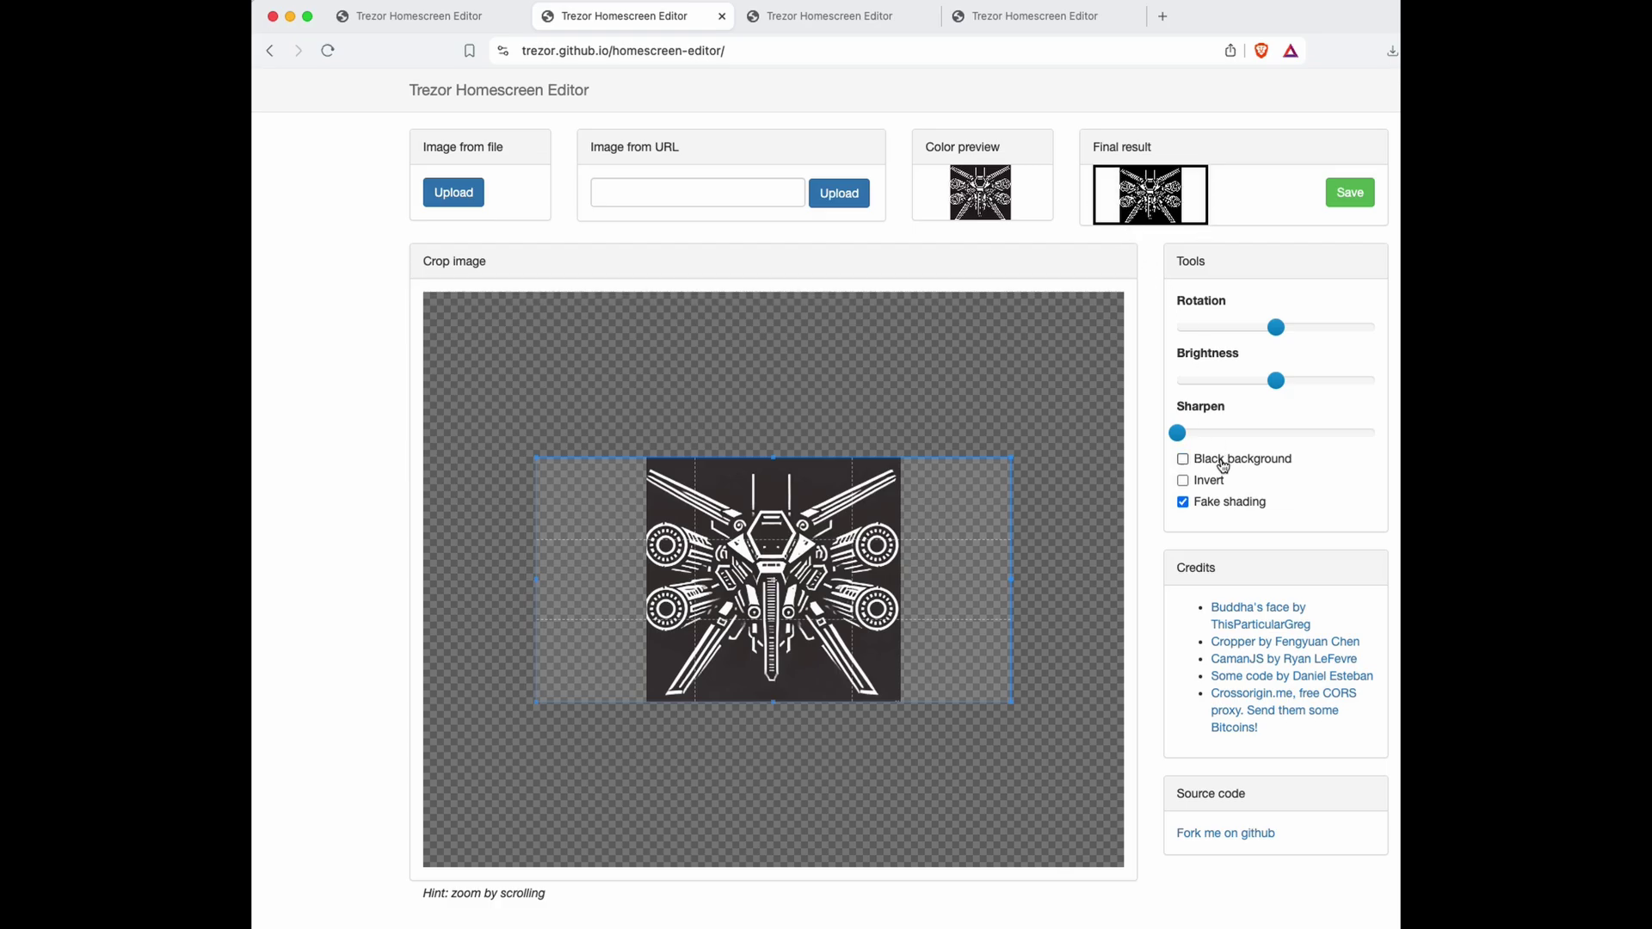
pyautogui.click(1196, 505)
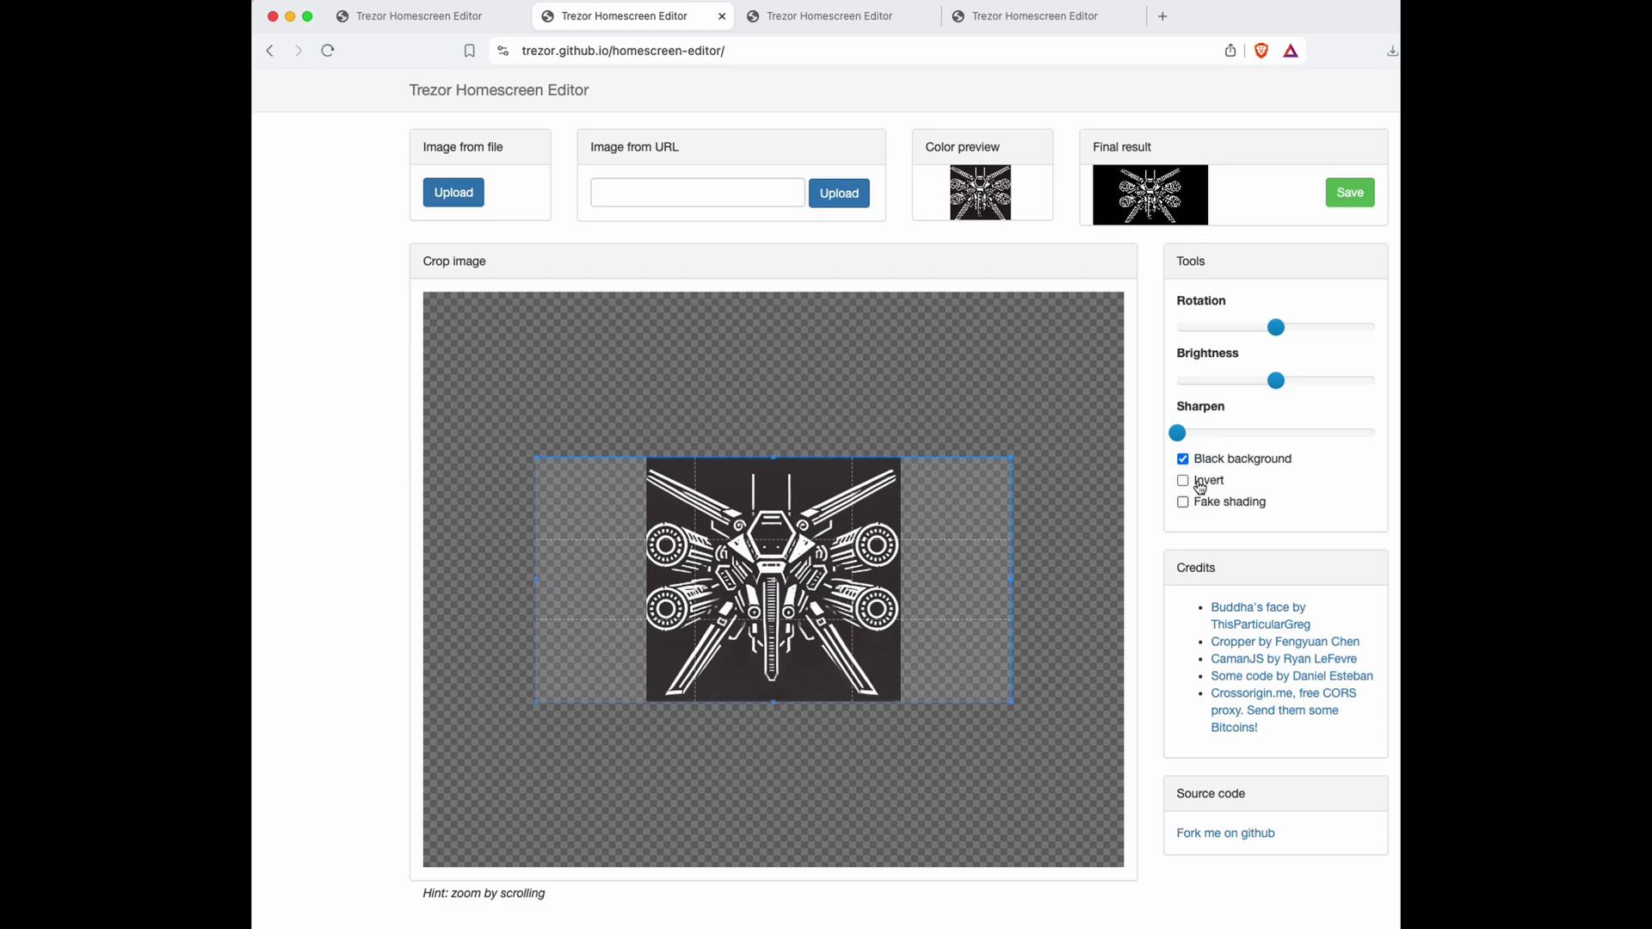
# Raise the robot's Brightness to about 180 and set Sharpen to 50
pyautogui.moveTo(1276, 385); pyautogui.dragTo(1325, 383)
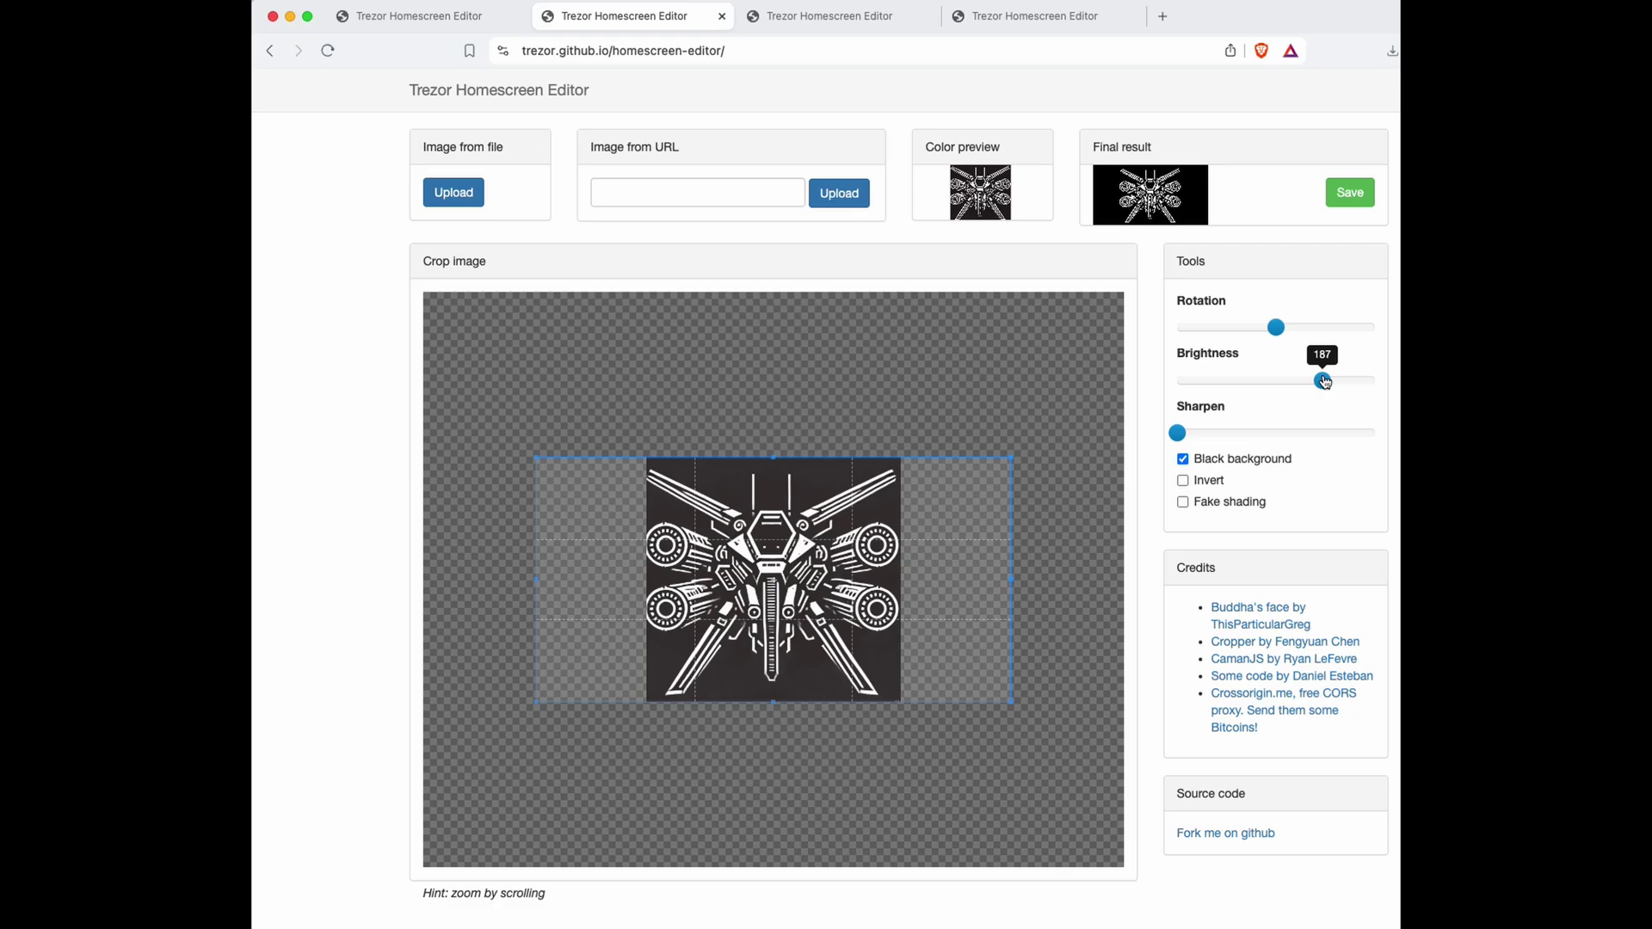
pyautogui.moveTo(1325, 382); pyautogui.dragTo(1321, 382)
pyautogui.moveTo(1178, 433); pyautogui.dragTo(1279, 457)
# Try then undo Invert, and test Rotation before returning the image nearly upright
pyautogui.click(1184, 483)
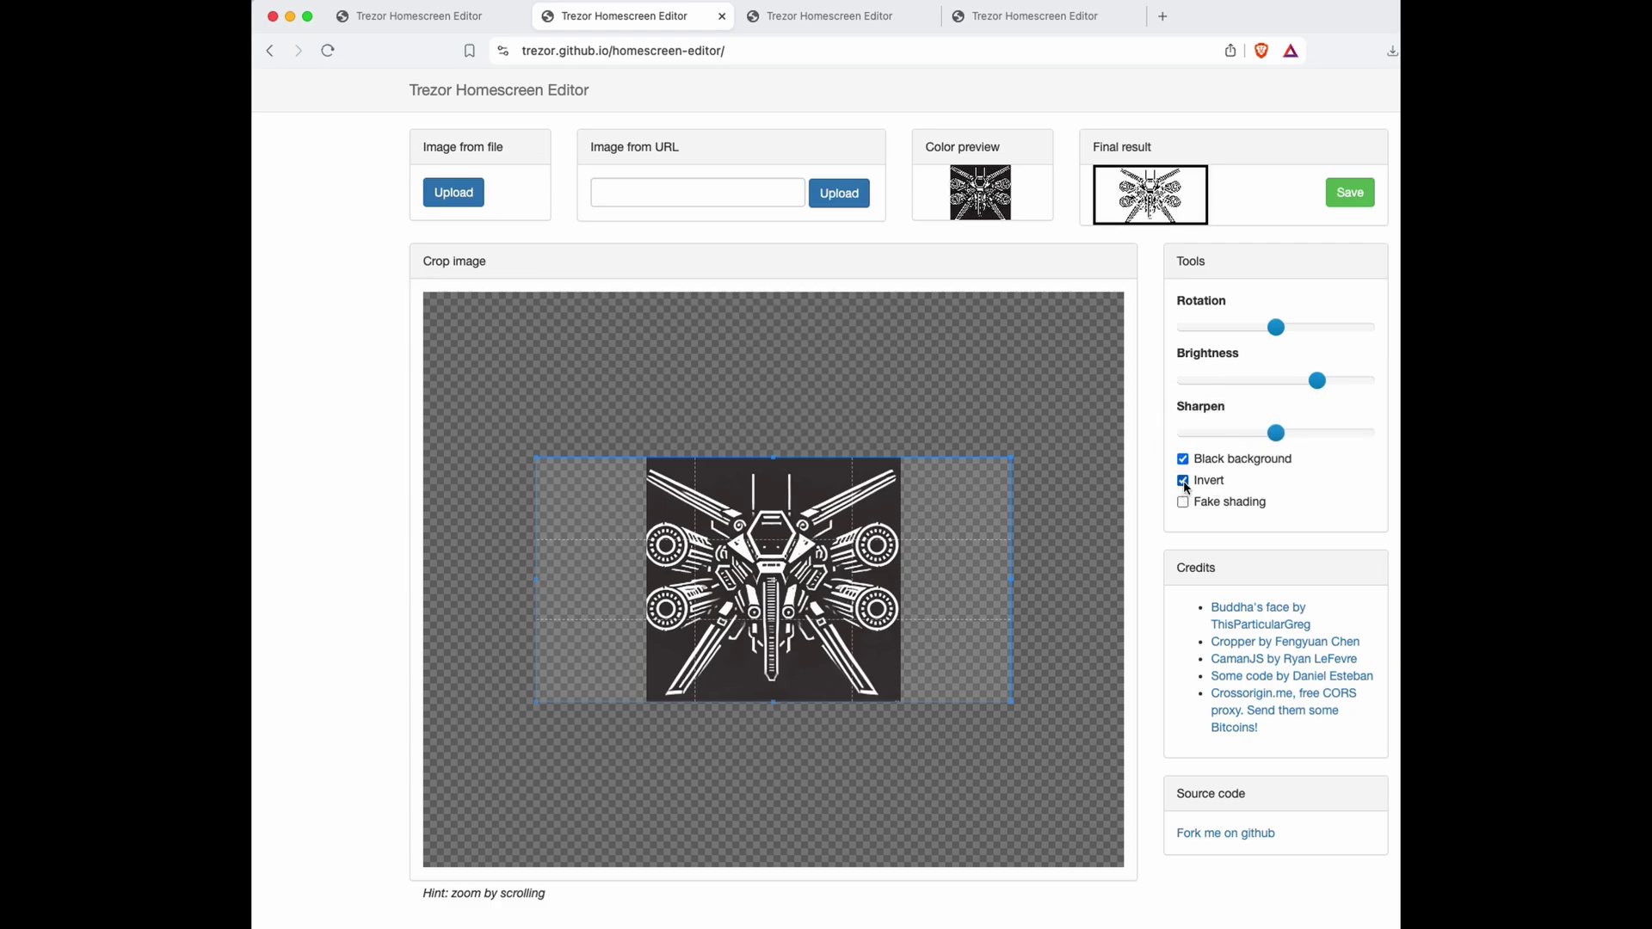
pyautogui.click(1184, 482)
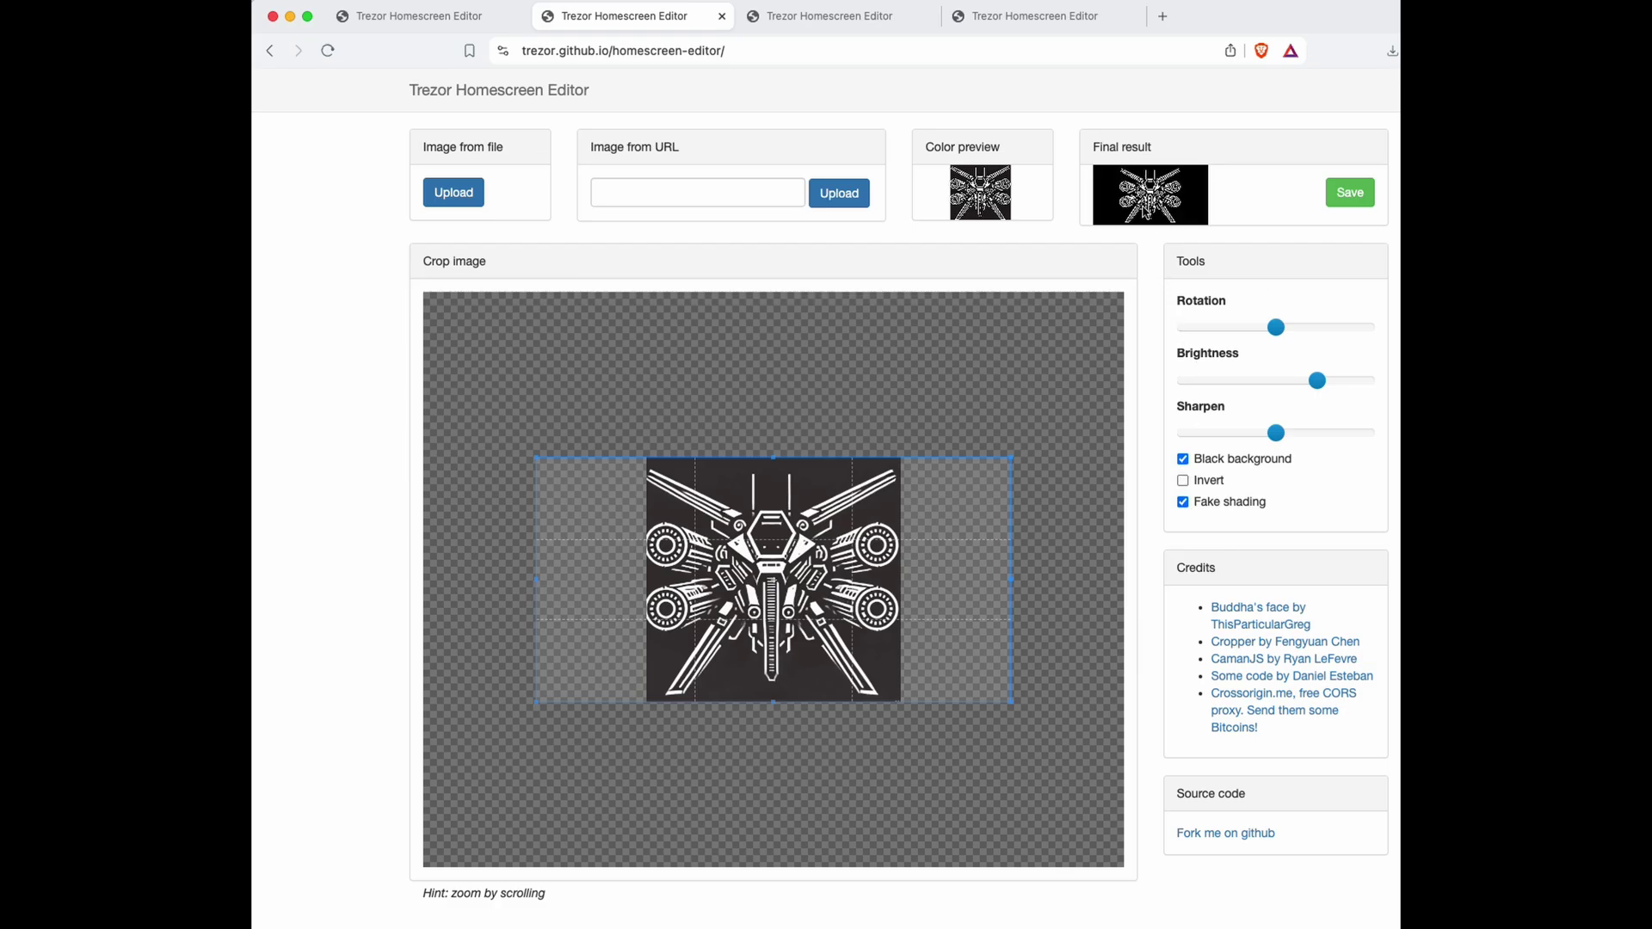
pyautogui.moveTo(1250, 336)
pyautogui.moveTo(1278, 333)
pyautogui.mouseDown()
pyautogui.moveTo(1258, 333)
pyautogui.moveTo(1298, 332)
pyautogui.mouseUp()
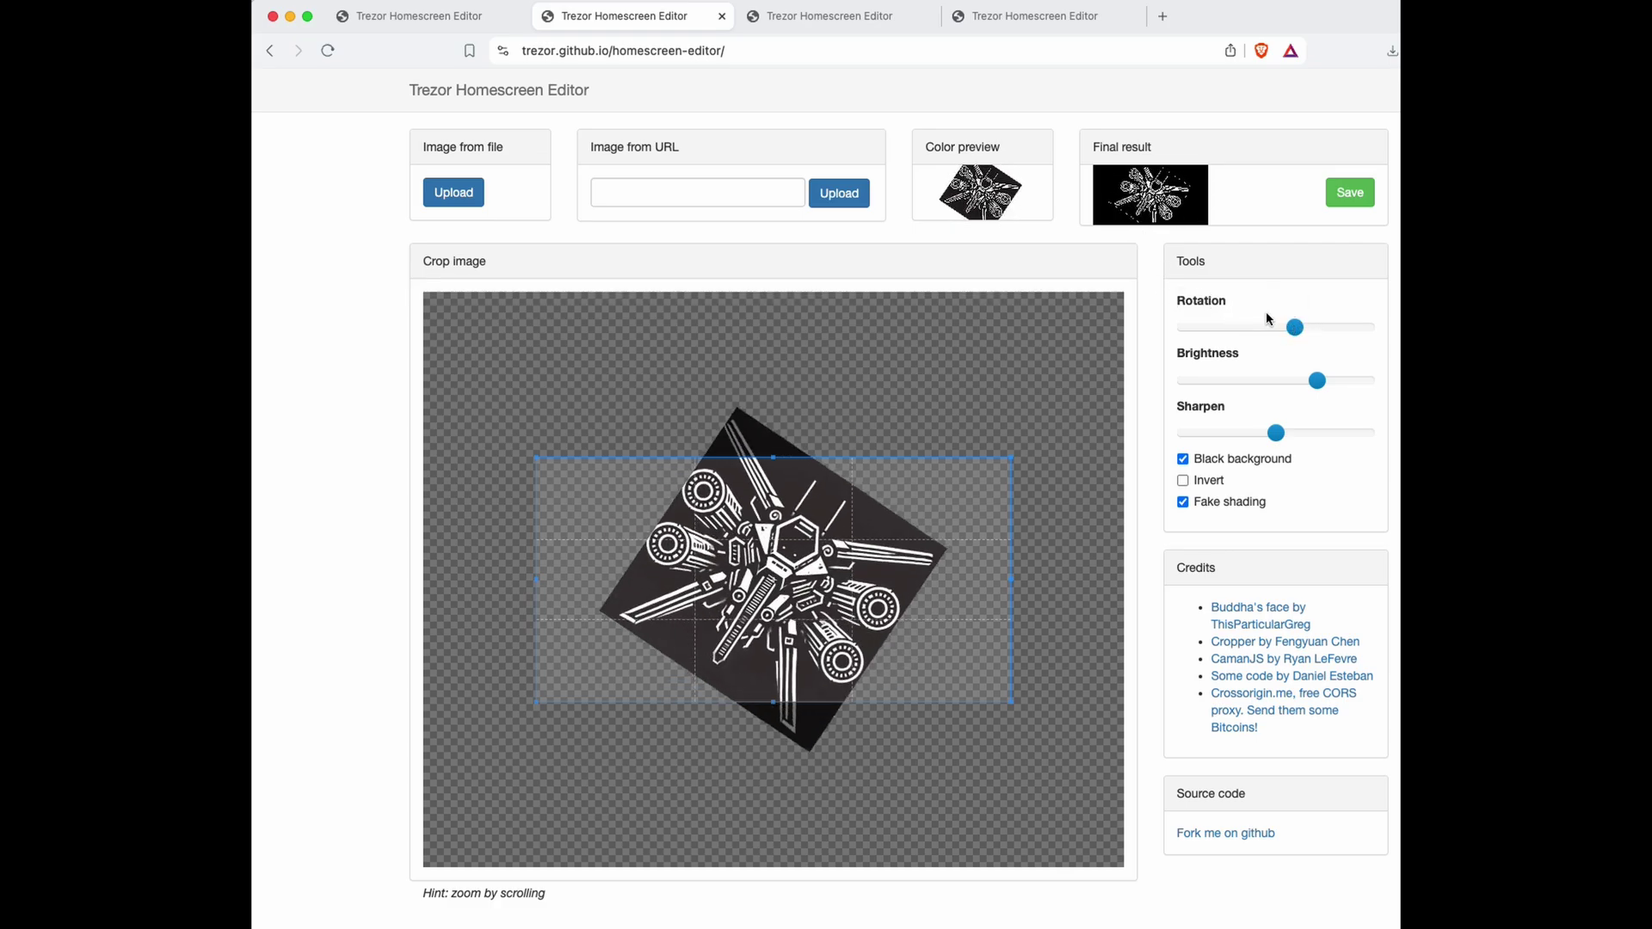
pyautogui.moveTo(1296, 331)
pyautogui.moveTo(1296, 331); pyautogui.dragTo(1280, 331)
# Save the robot's final result as rb-1.png and its colour preview, then compare them in Quick Look
pyautogui.rightClick(1152, 212)
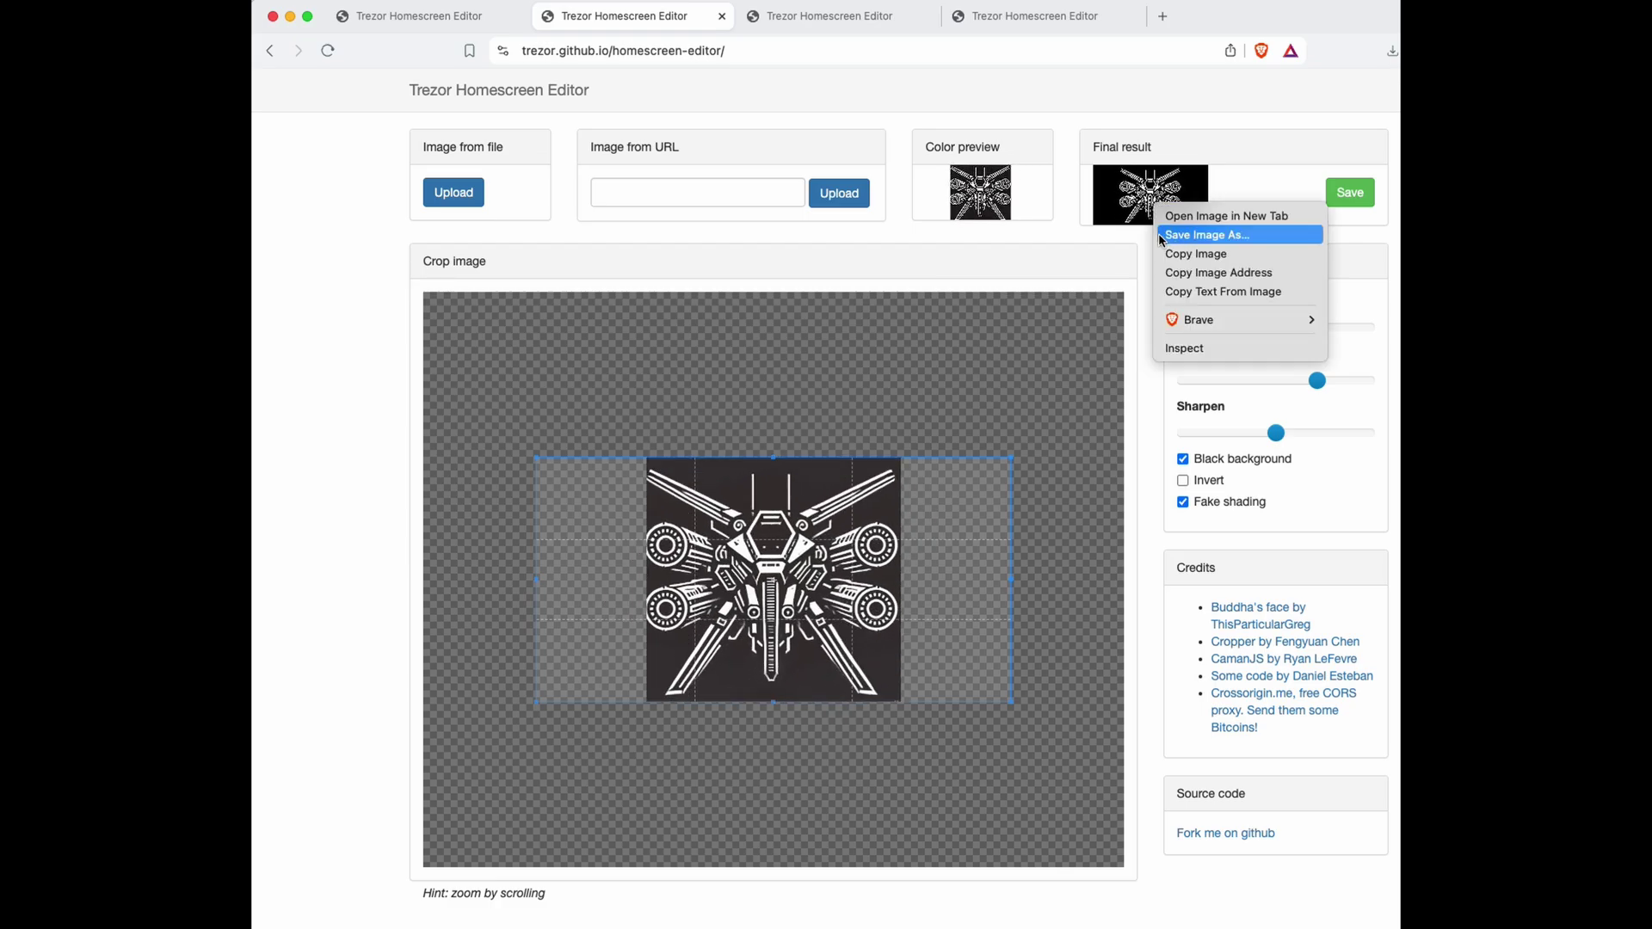
pyautogui.click(1163, 235)
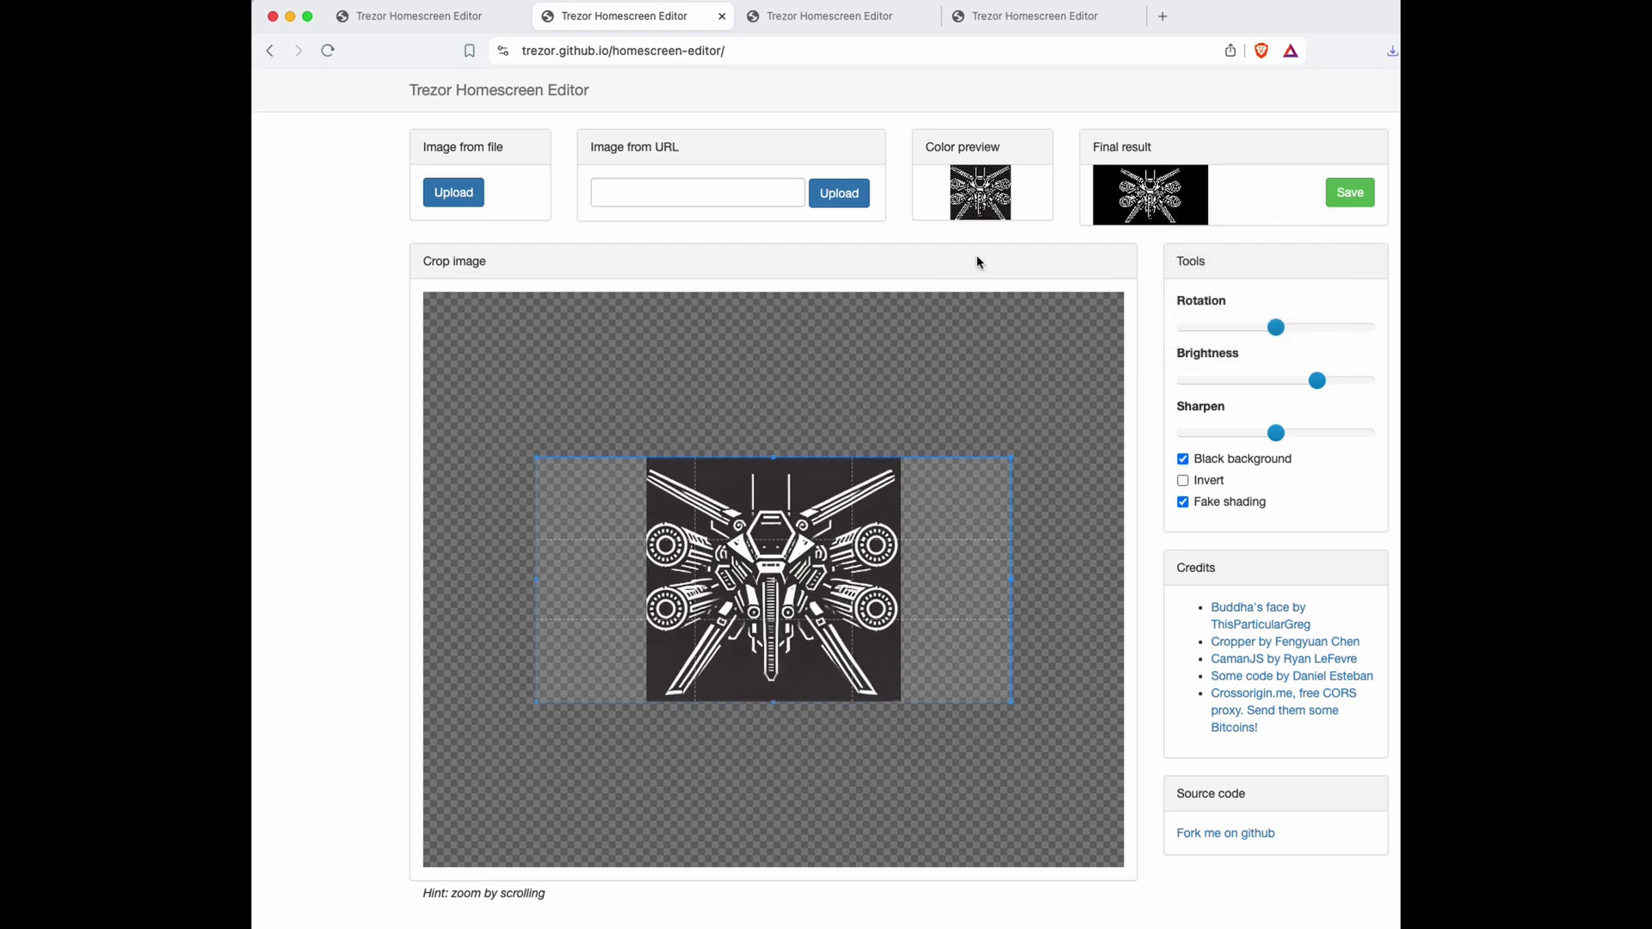
pyautogui.rightClick(986, 198)
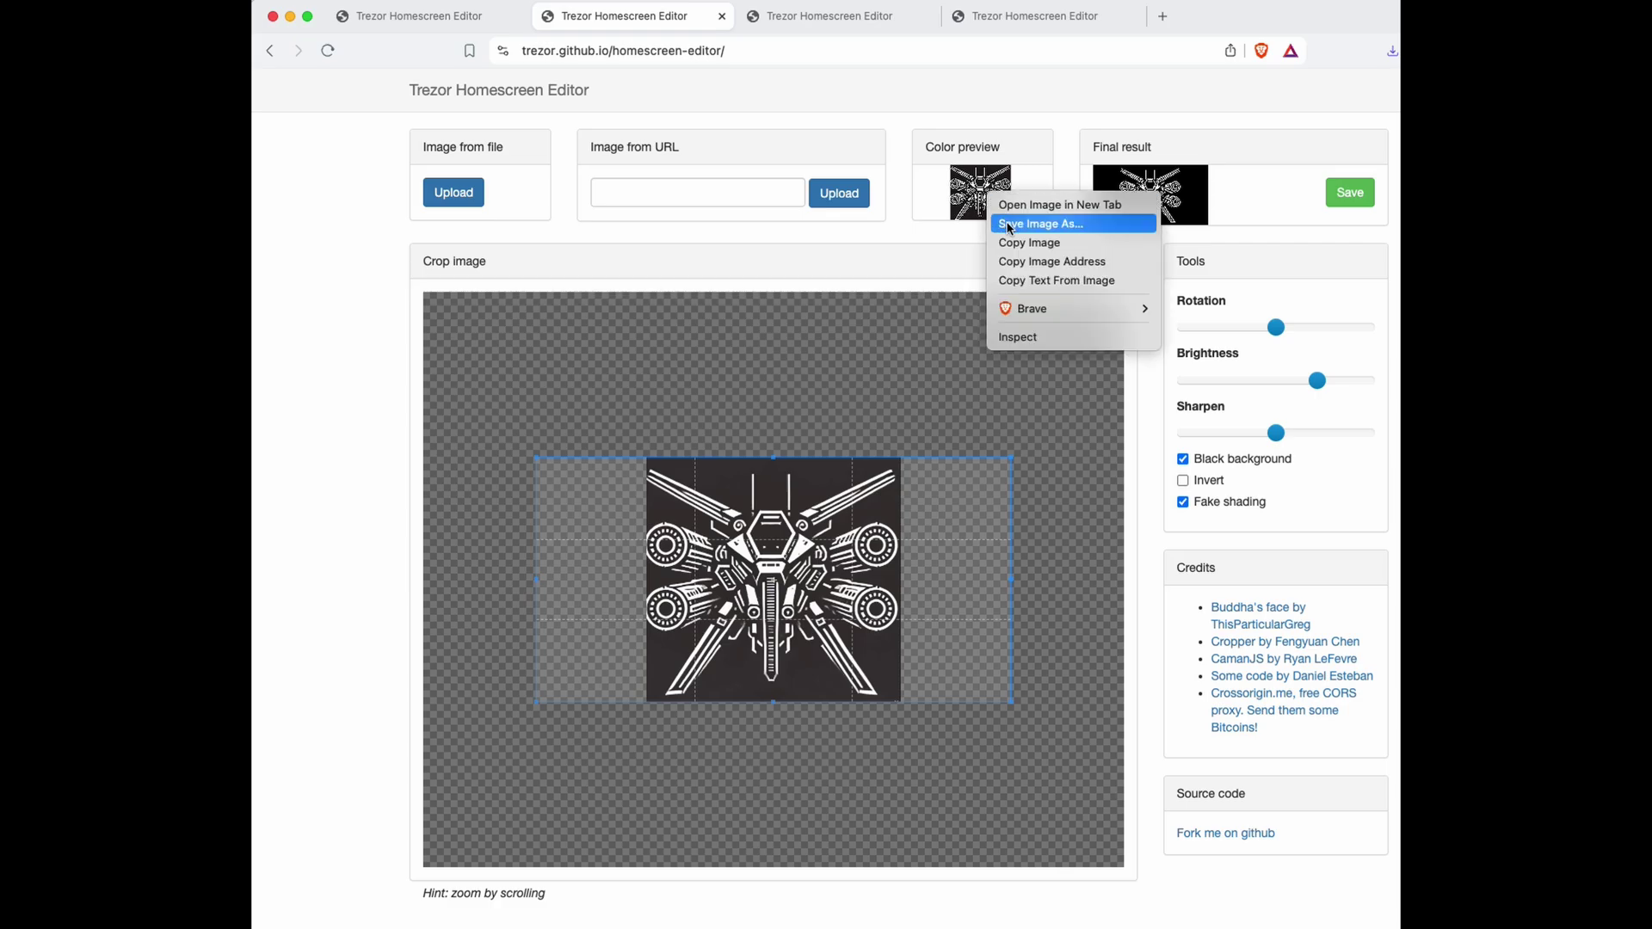
pyautogui.click(1009, 225)
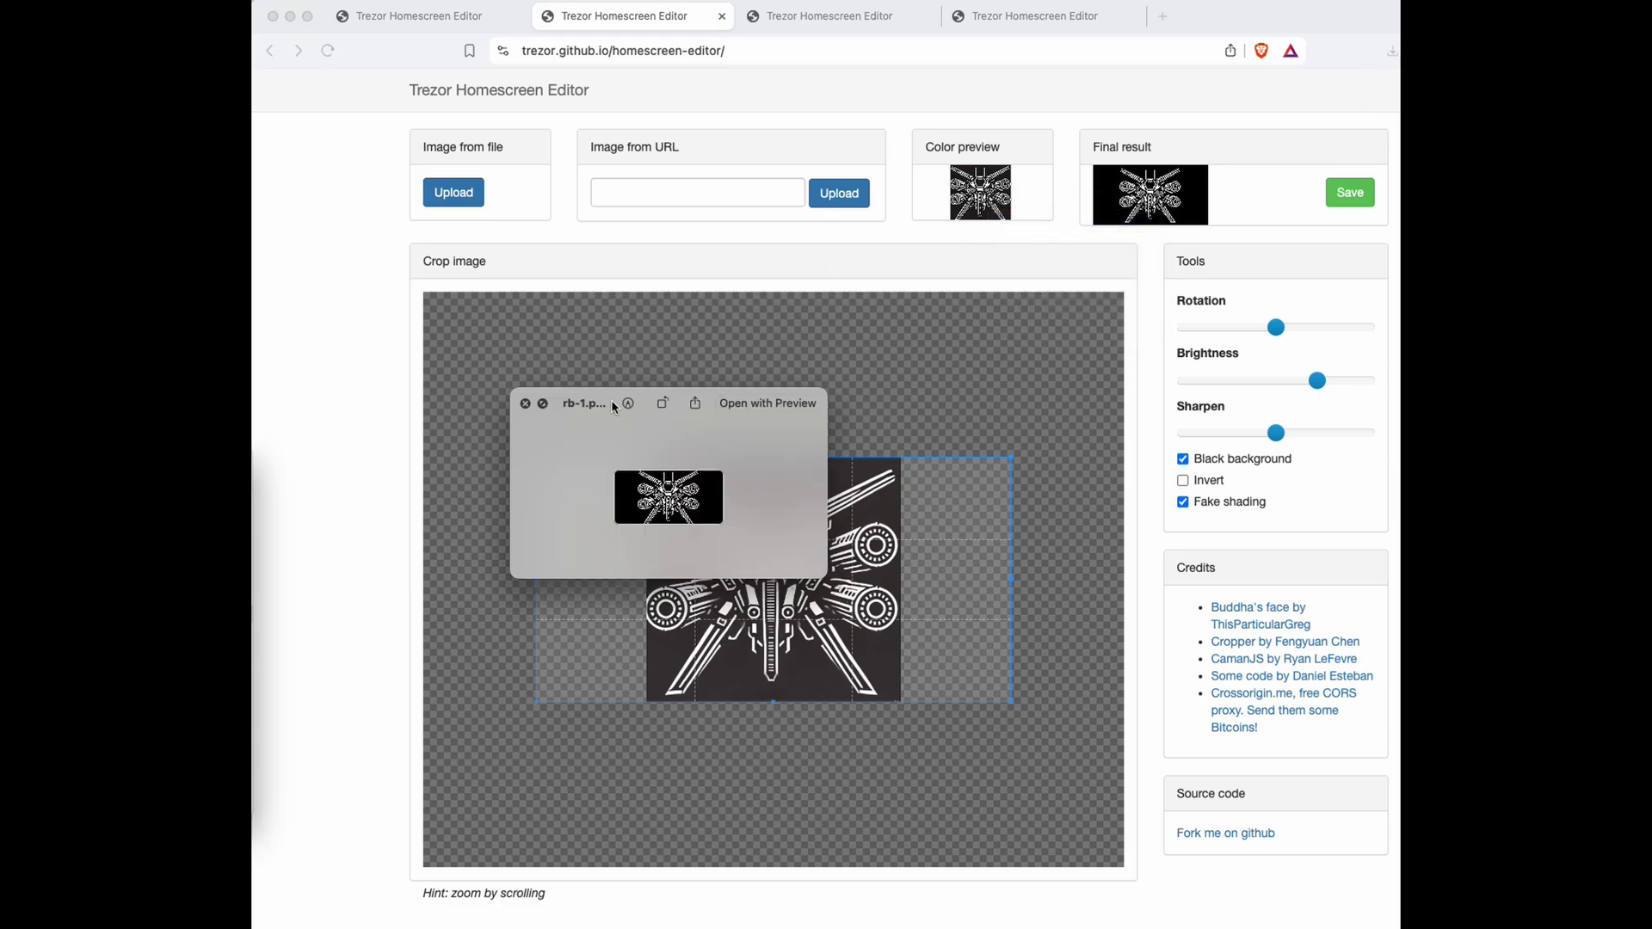
pyautogui.moveTo(611, 400); pyautogui.dragTo(483, 341)
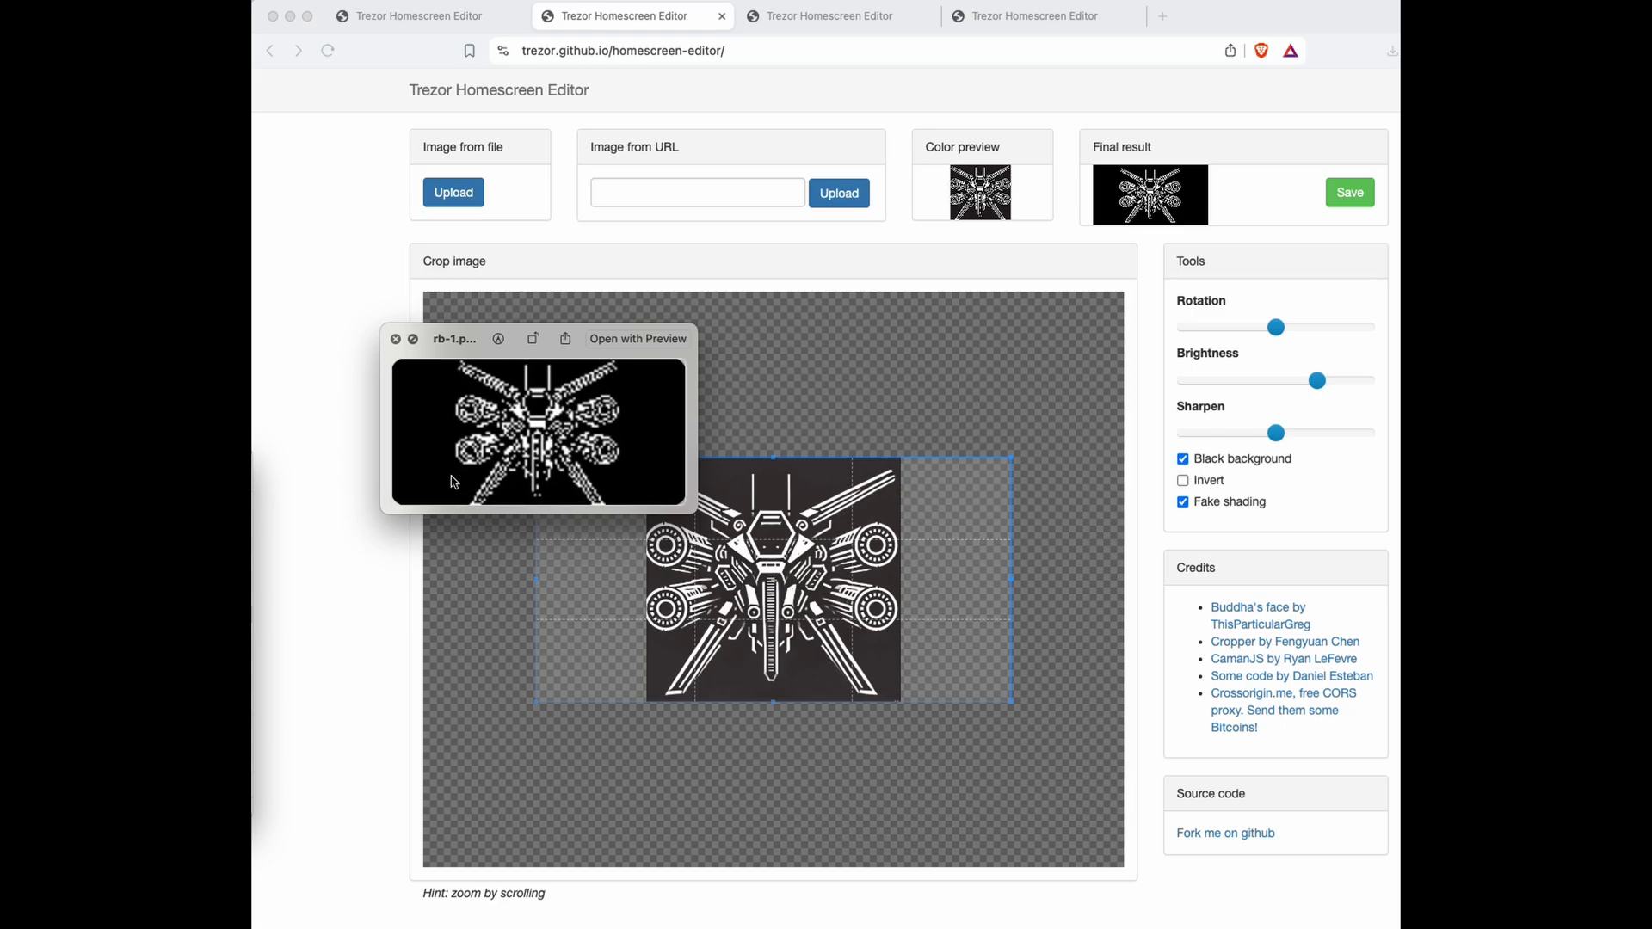
pyautogui.press('Left')
pyautogui.press('Right')
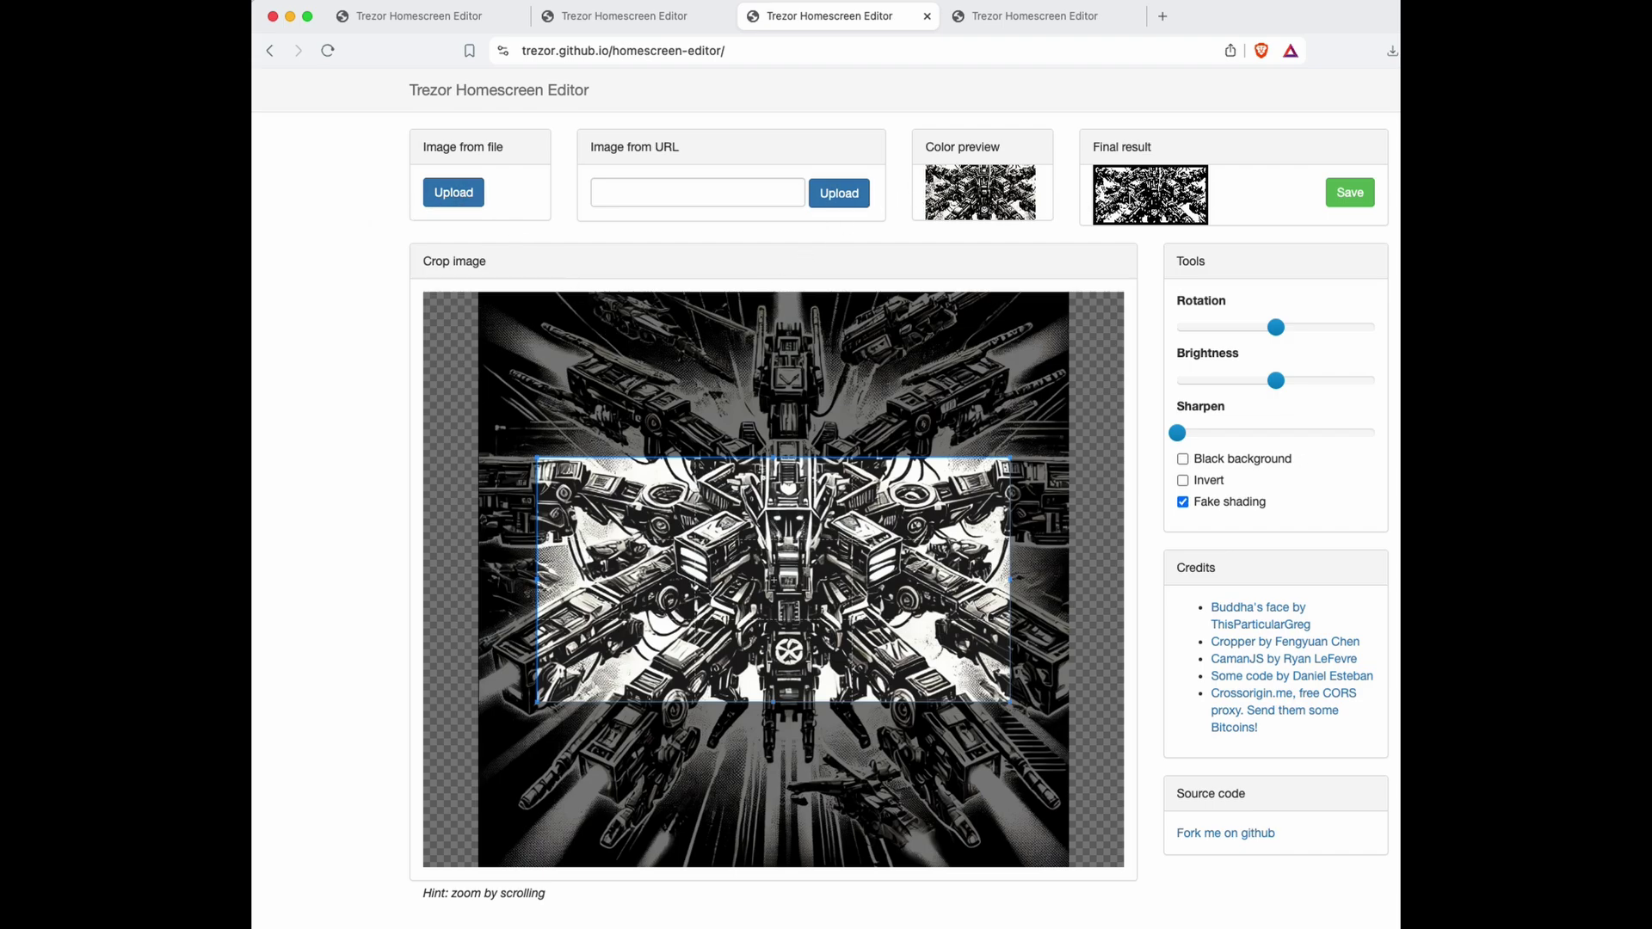
# Zoom the machine image into the crop frame, try Black background, and turn off Fake shading
pyautogui.scroll(-5, 795, 565)
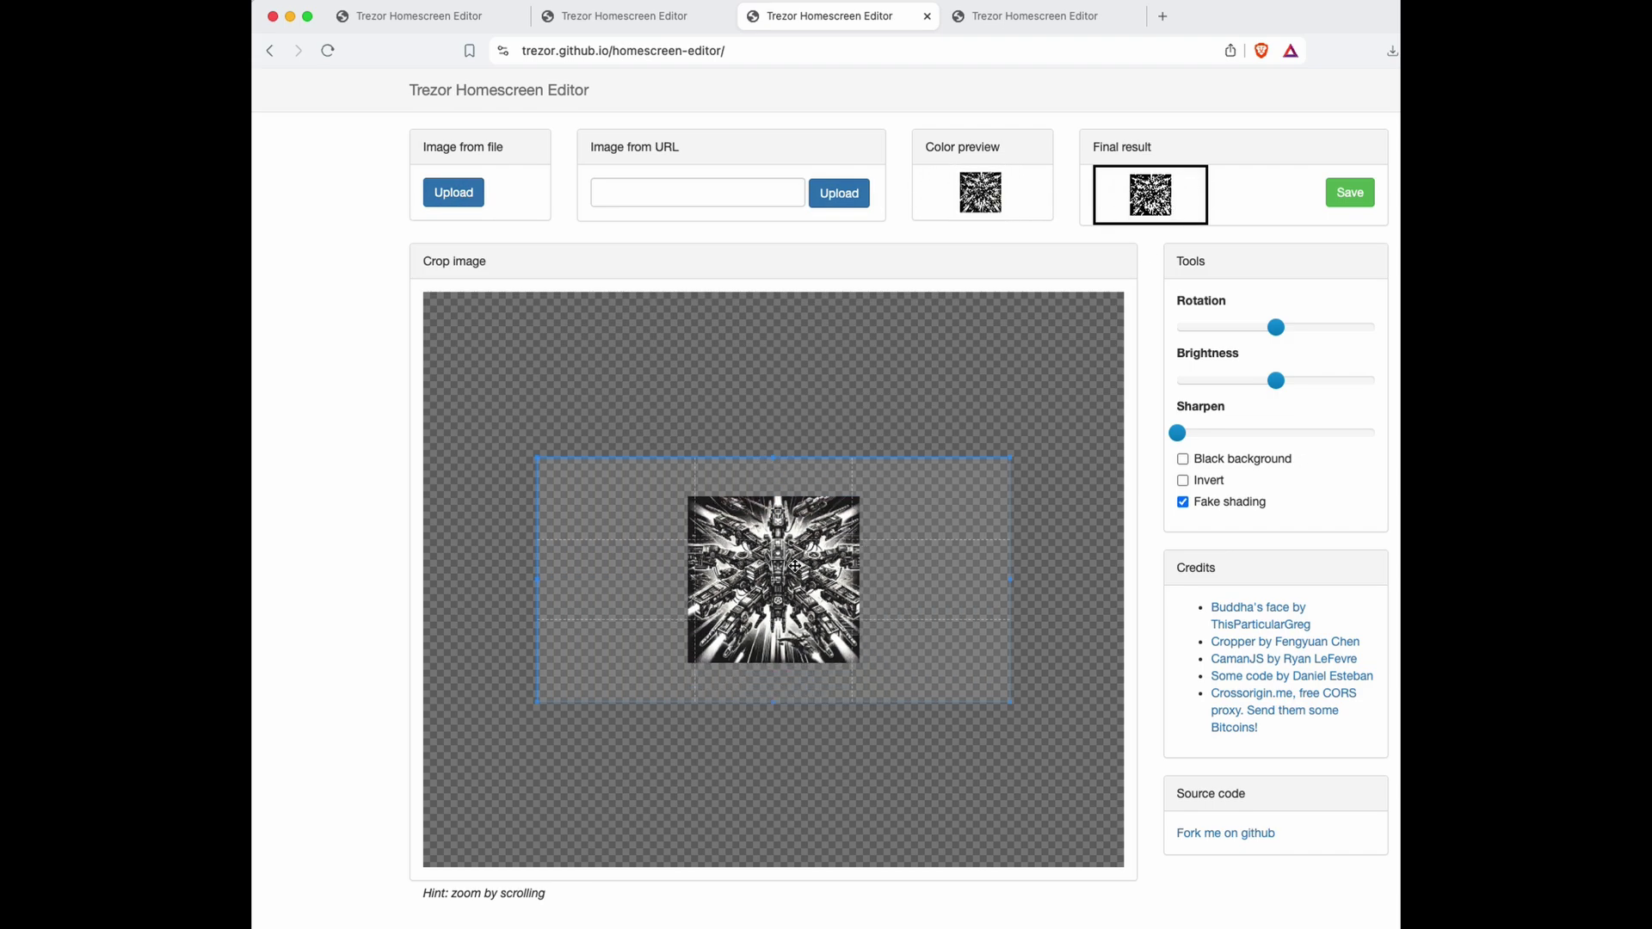
pyautogui.scroll(6, 795, 565)
pyautogui.scroll(-6, 795, 565)
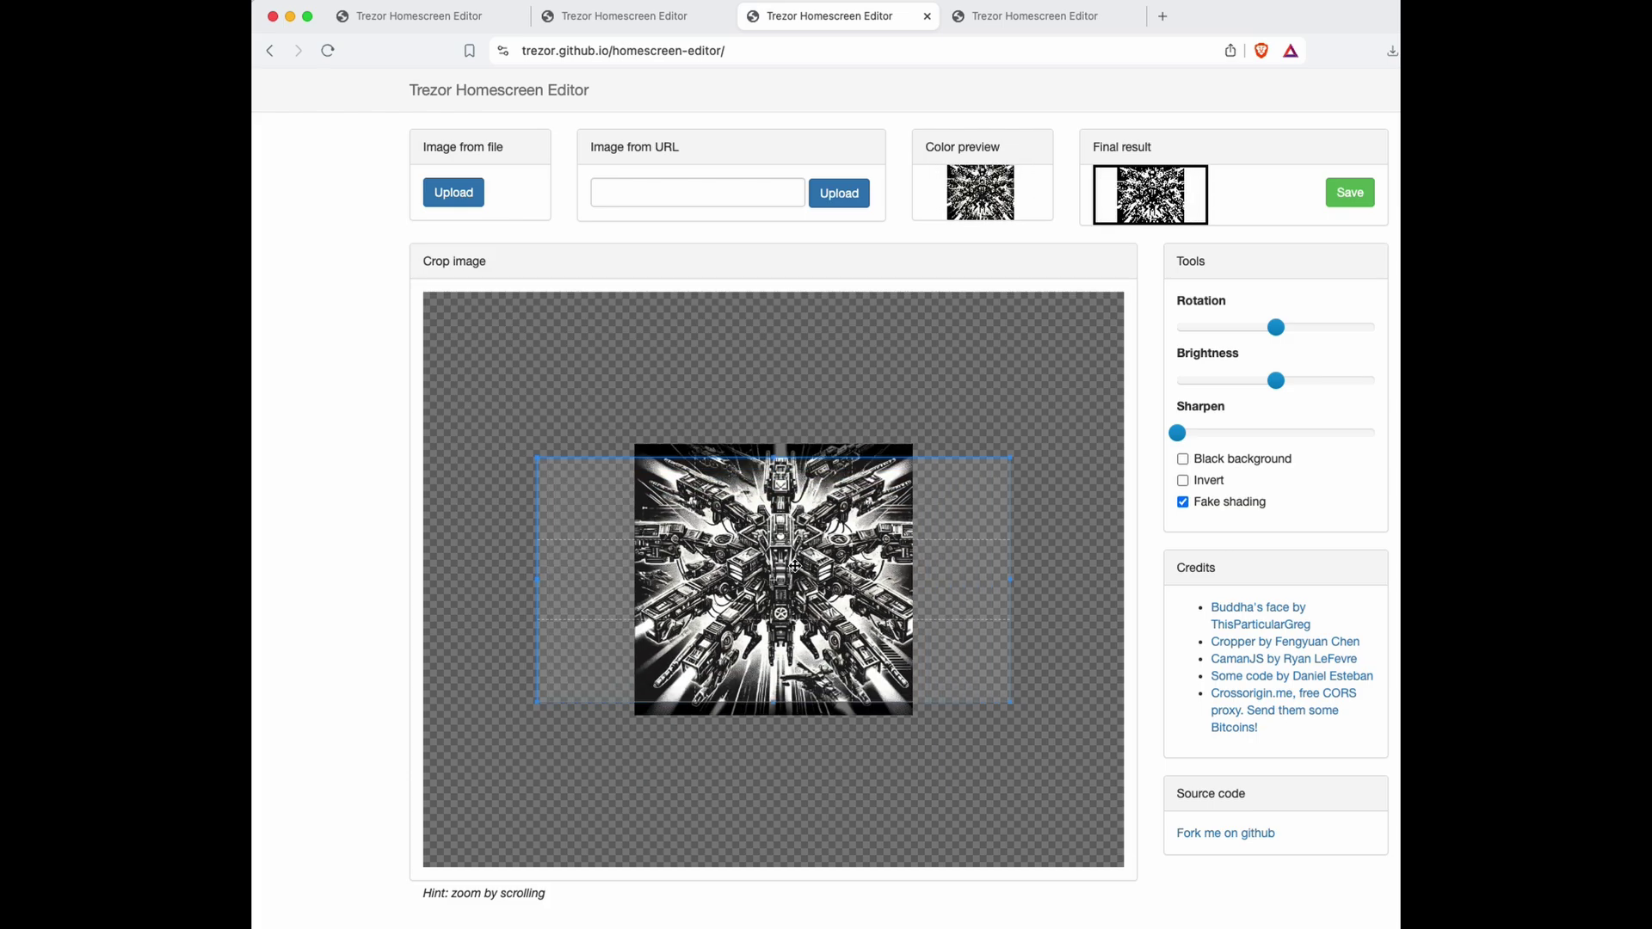
pyautogui.scroll(3, 795, 565)
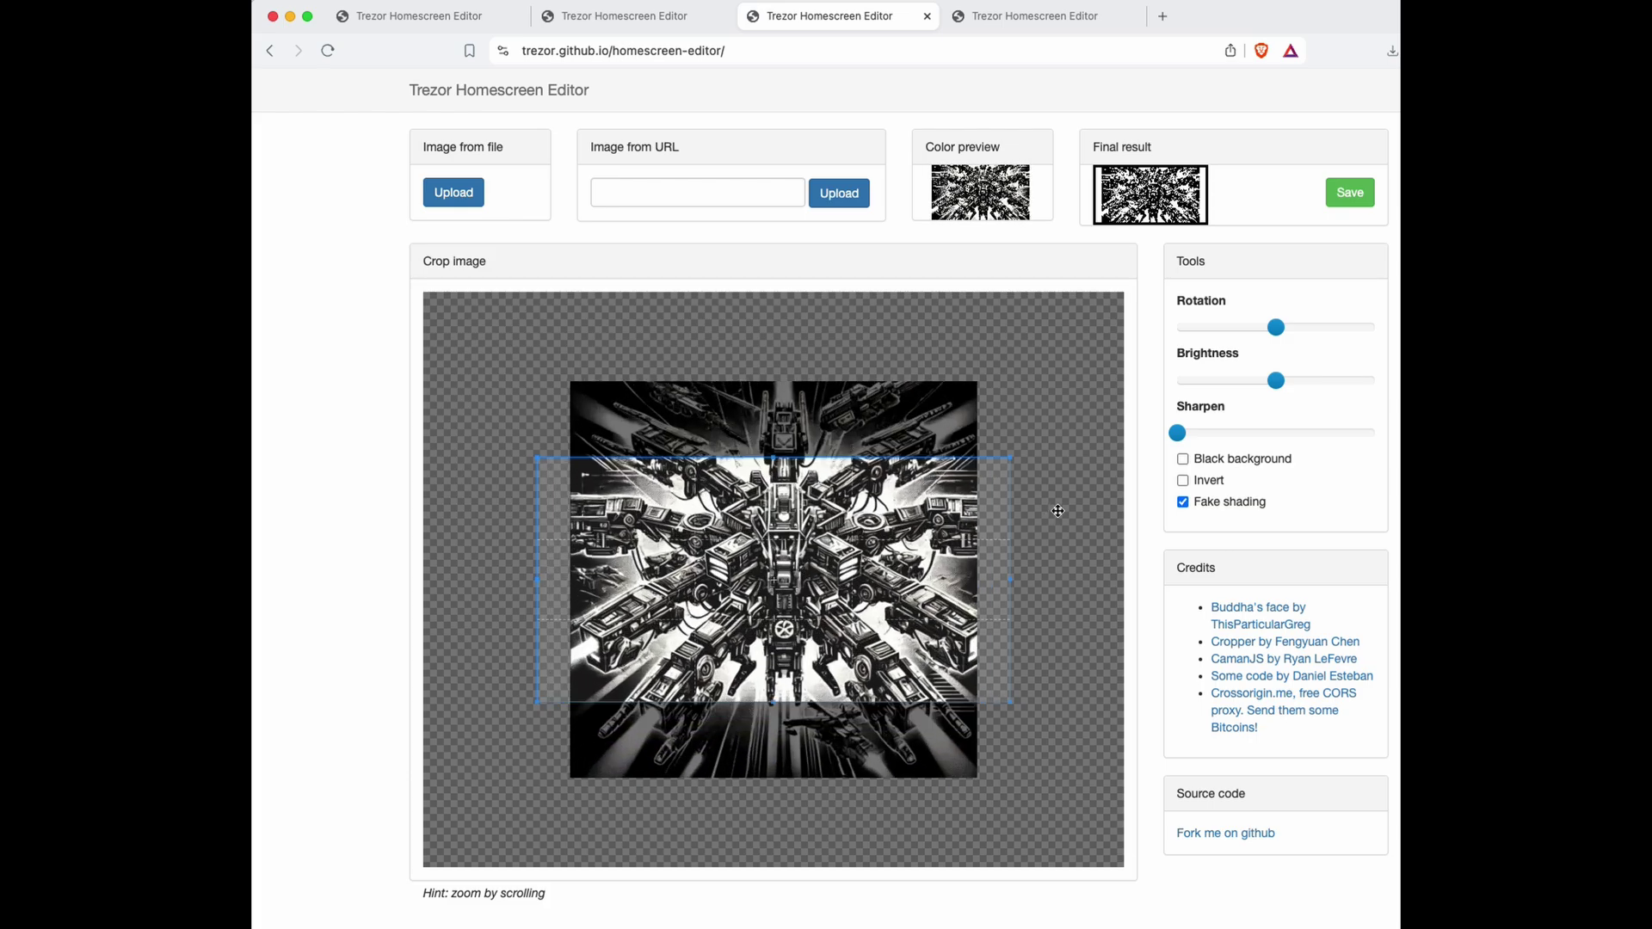
pyautogui.click(1183, 459)
pyautogui.click(1183, 459)
pyautogui.click(1184, 502)
# Adjust Brightness and Sharpen, then turn Fake shading and Black background back on
pyautogui.moveTo(1276, 383)
pyautogui.moveTo(1276, 385)
pyautogui.mouseDown()
pyautogui.moveTo(1354, 386)
pyautogui.moveTo(1180, 393)
pyautogui.moveTo(1309, 399)
pyautogui.moveTo(1266, 403)
pyautogui.mouseUp()
pyautogui.moveTo(1176, 435)
pyautogui.mouseDown()
pyautogui.moveTo(1330, 440)
pyautogui.moveTo(1142, 456)
pyautogui.mouseUp()
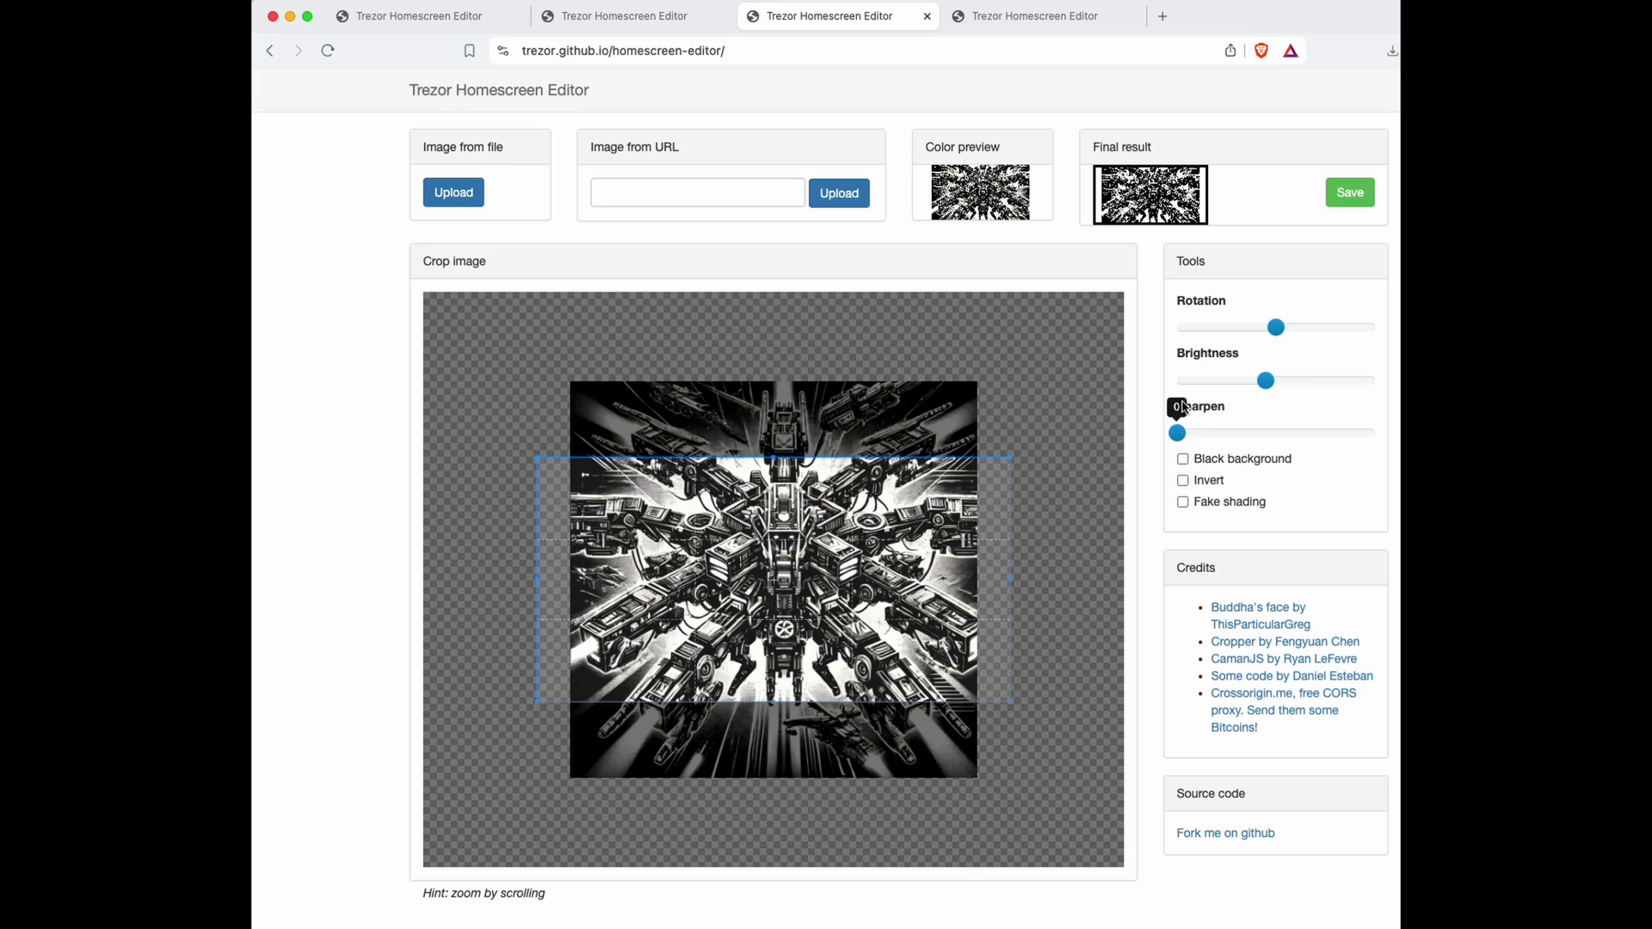
pyautogui.click(1191, 505)
pyautogui.click(1192, 462)
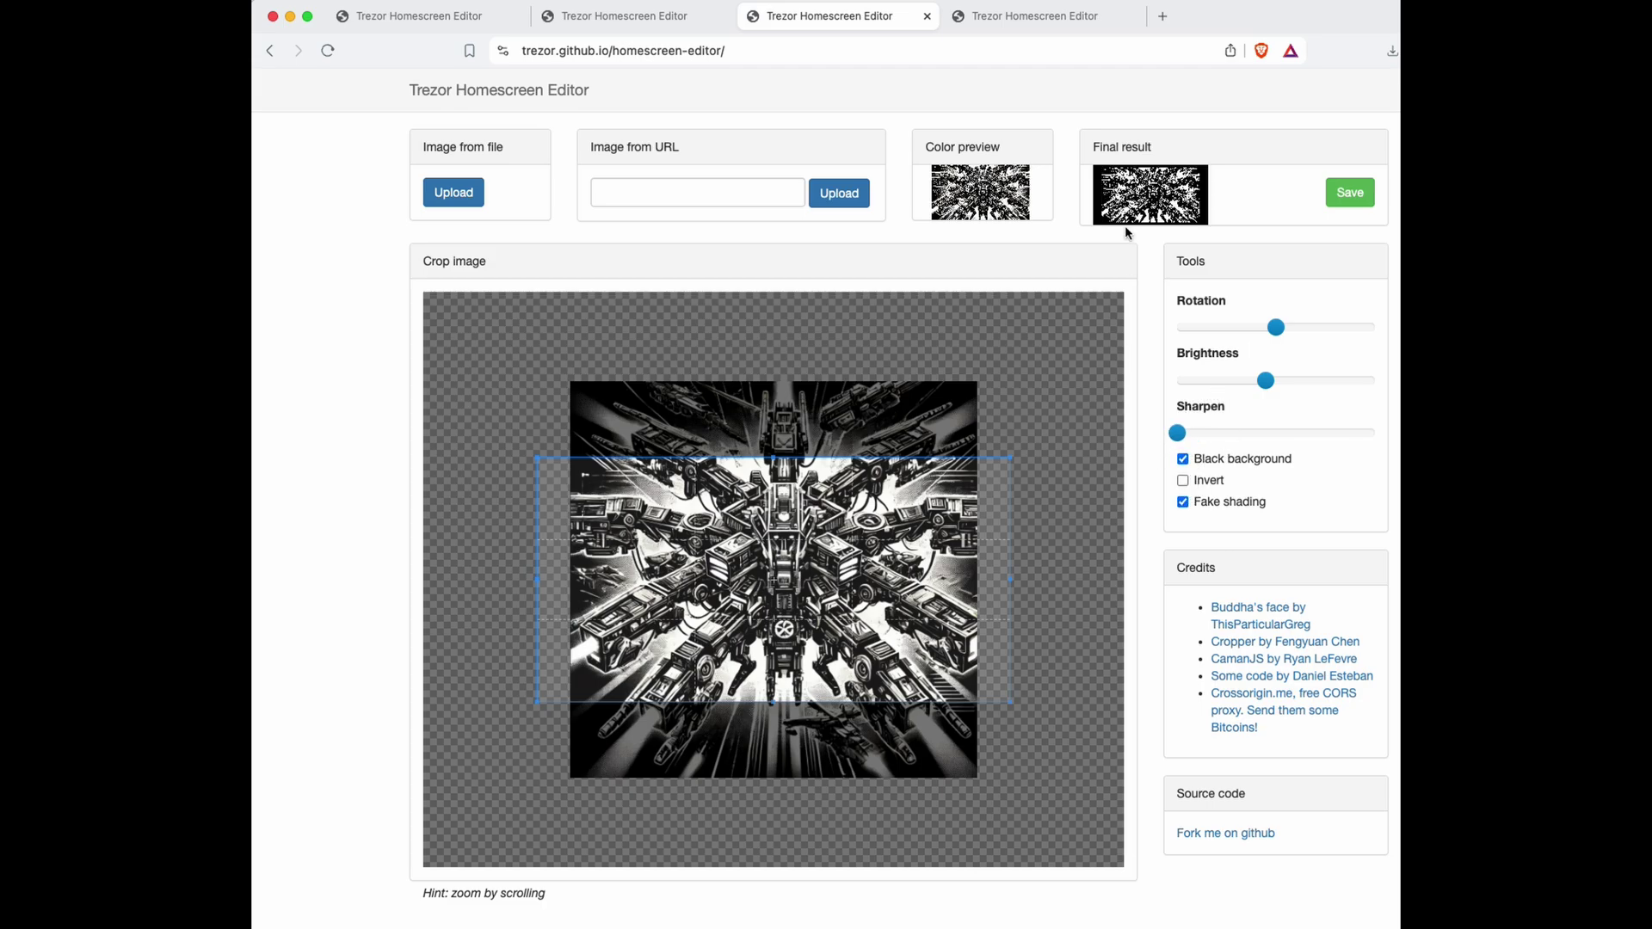
# Save the machine image's black-and-white final result as x-1.png and inspect it
pyautogui.rightClick(1150, 194)
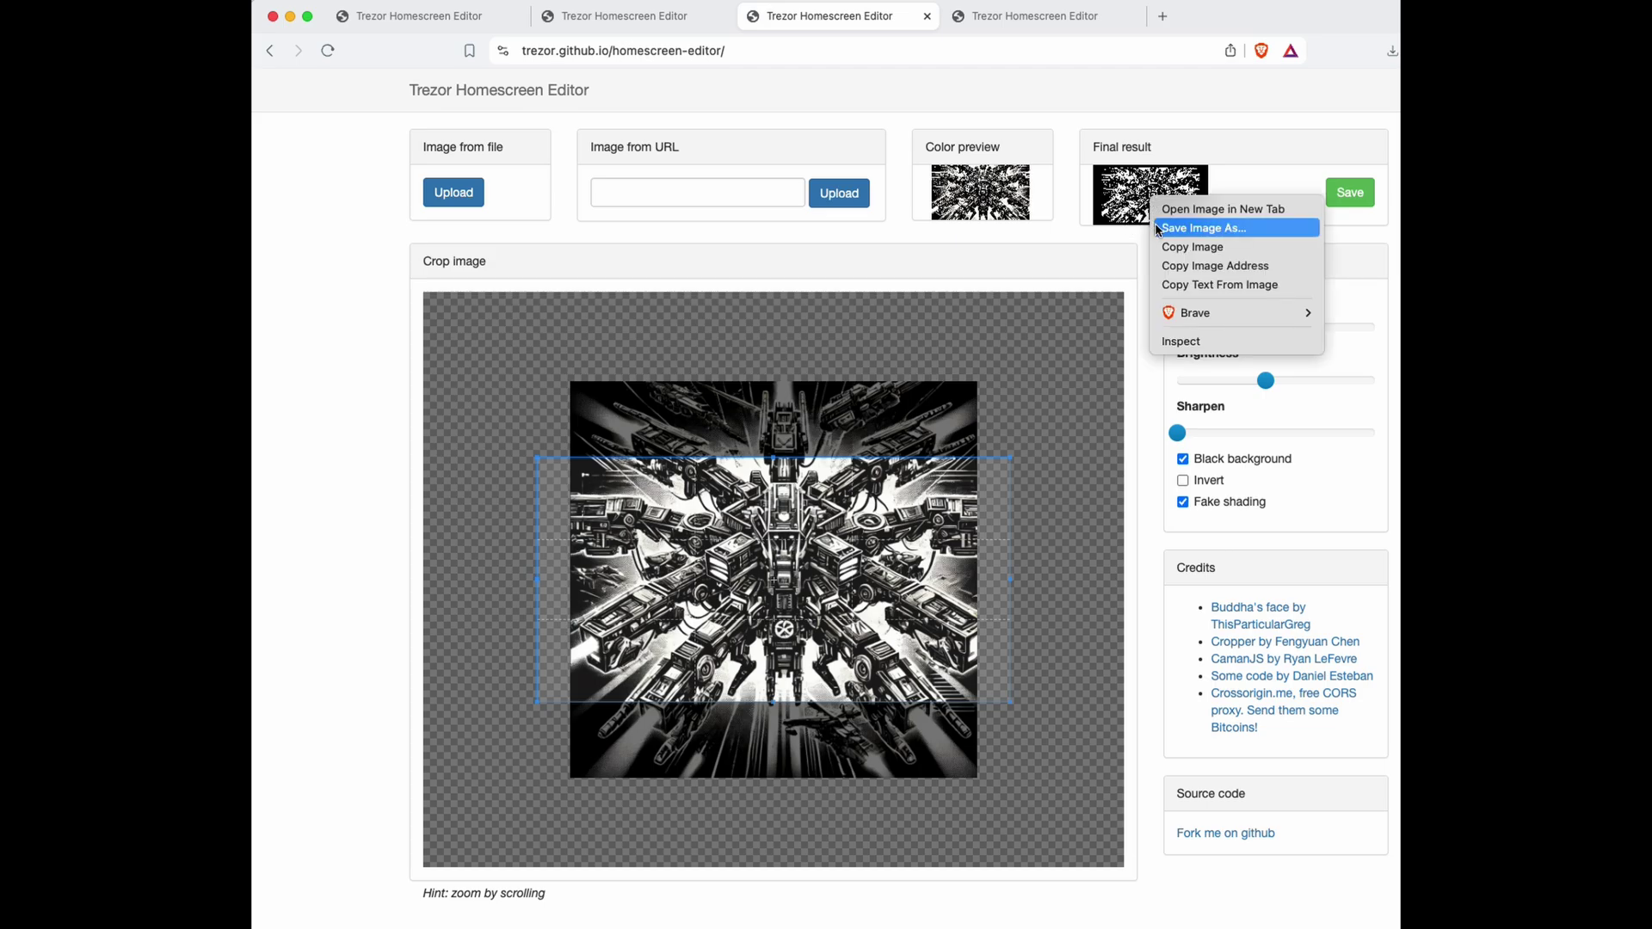
pyautogui.click(1159, 228)
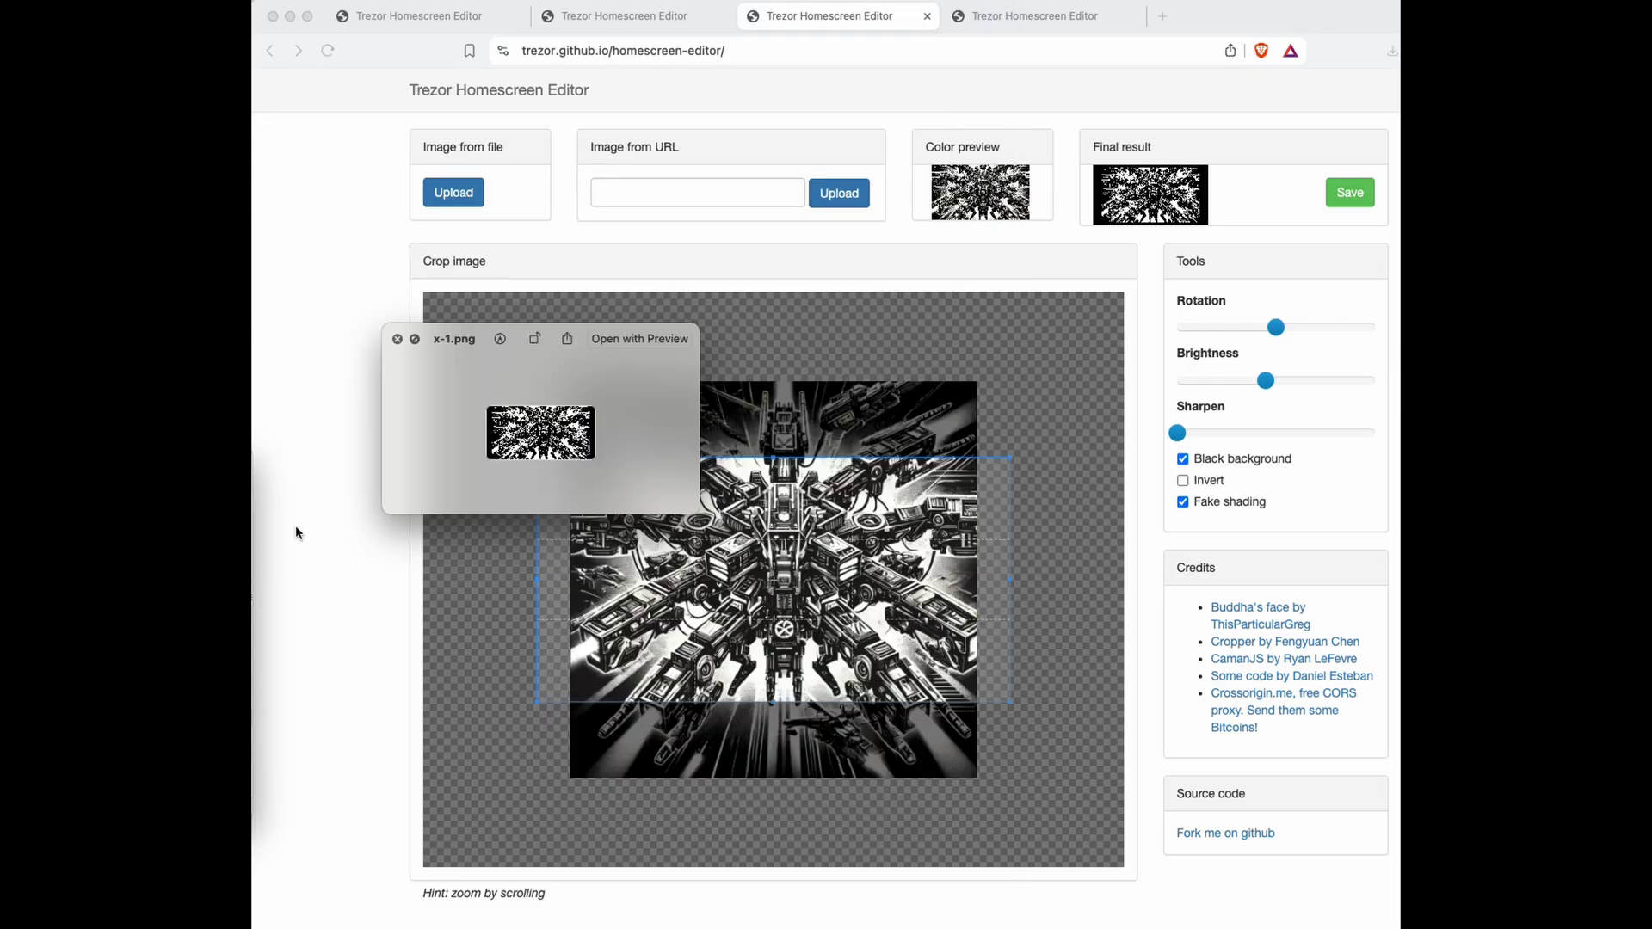
pyautogui.scroll(3, 516, 454)
pyautogui.scroll(-5, 516, 454)
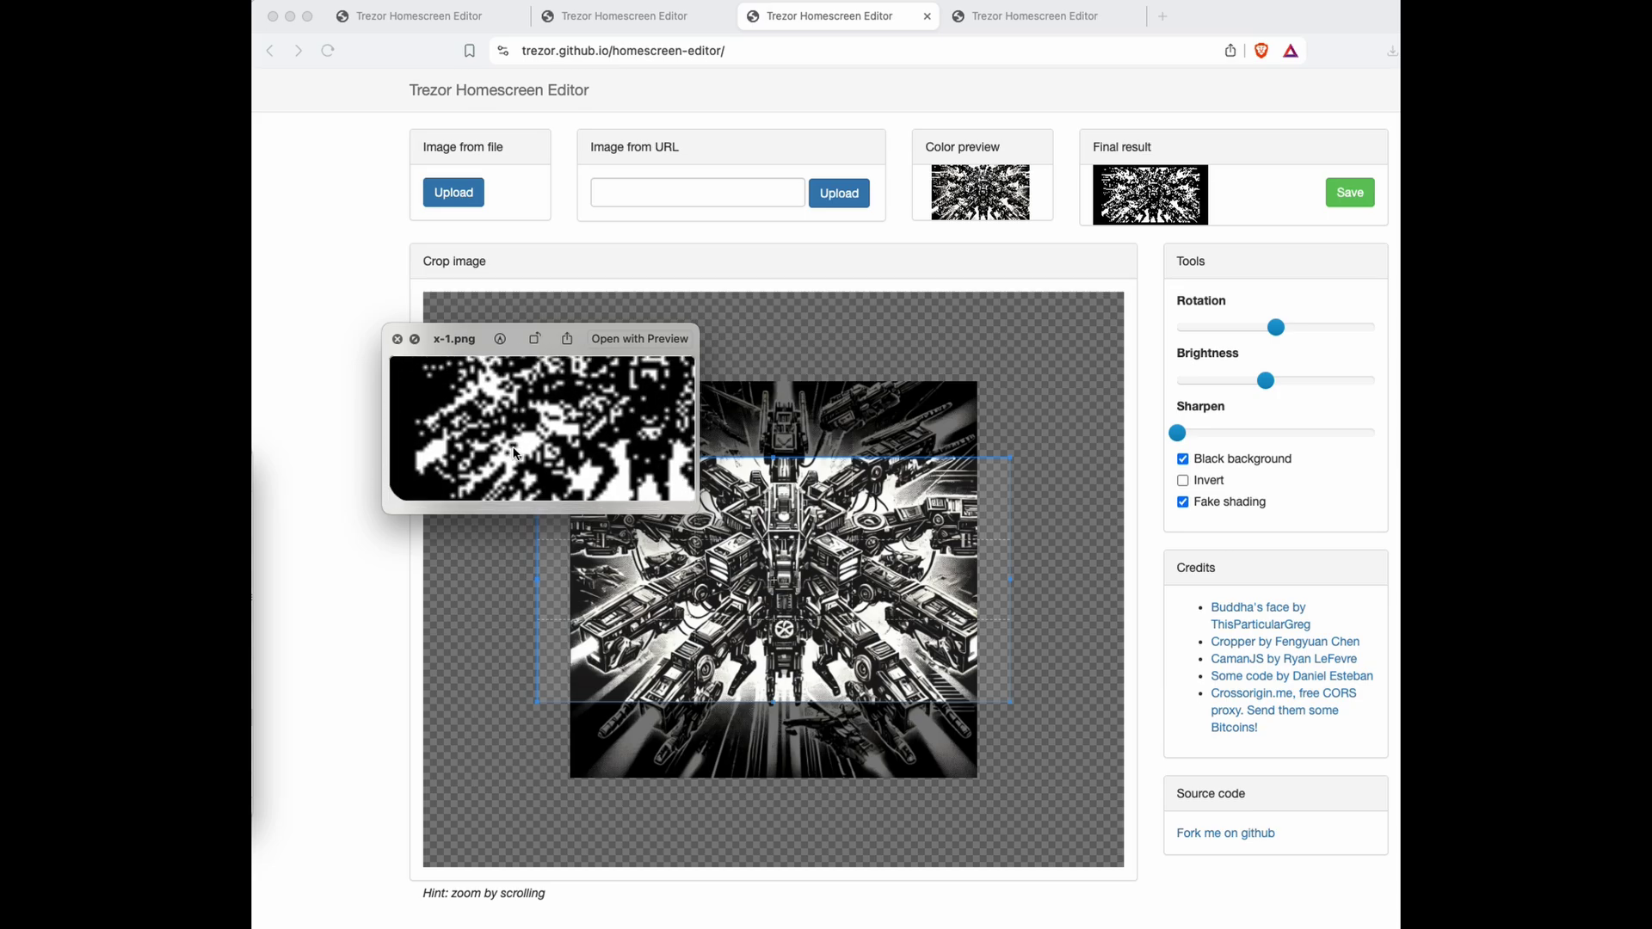